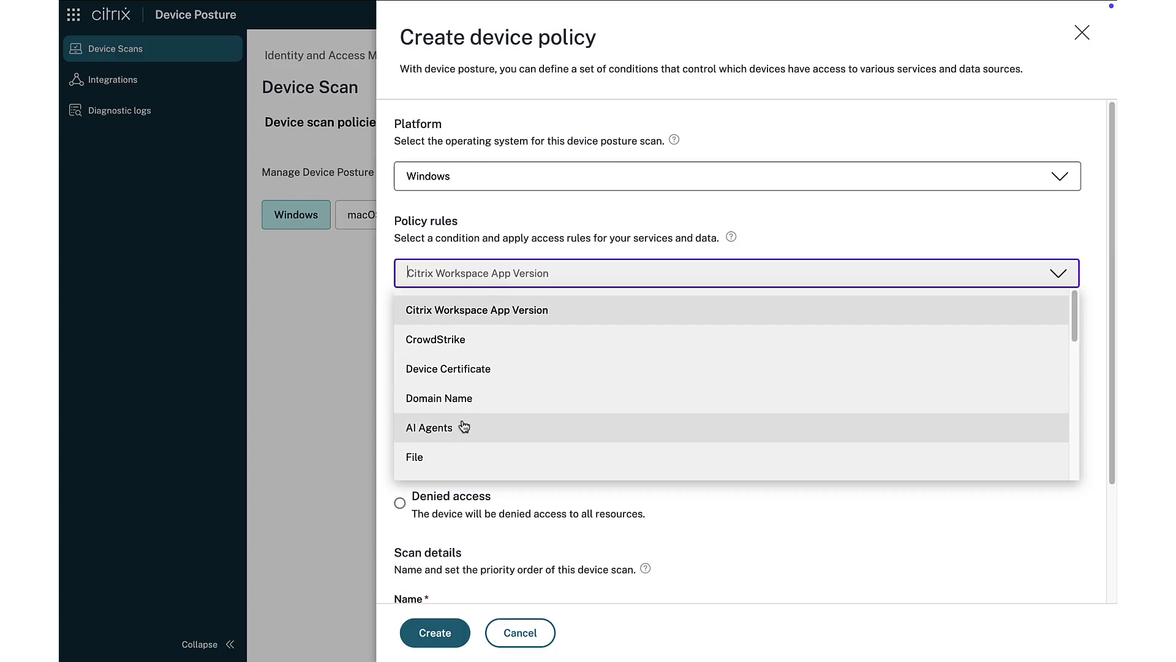
- Add a Geo Location rule to the Windows device policy that matches any of United States
scroll(462, 421, "down", 1)
left_click(460, 449)
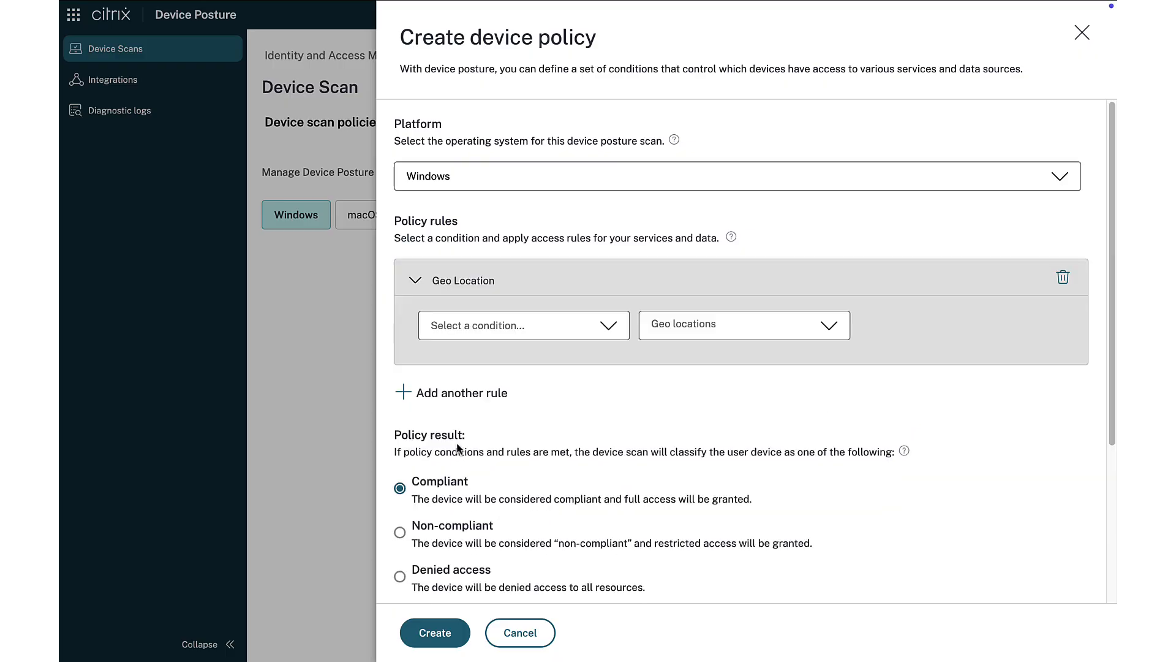
left_click(538, 328)
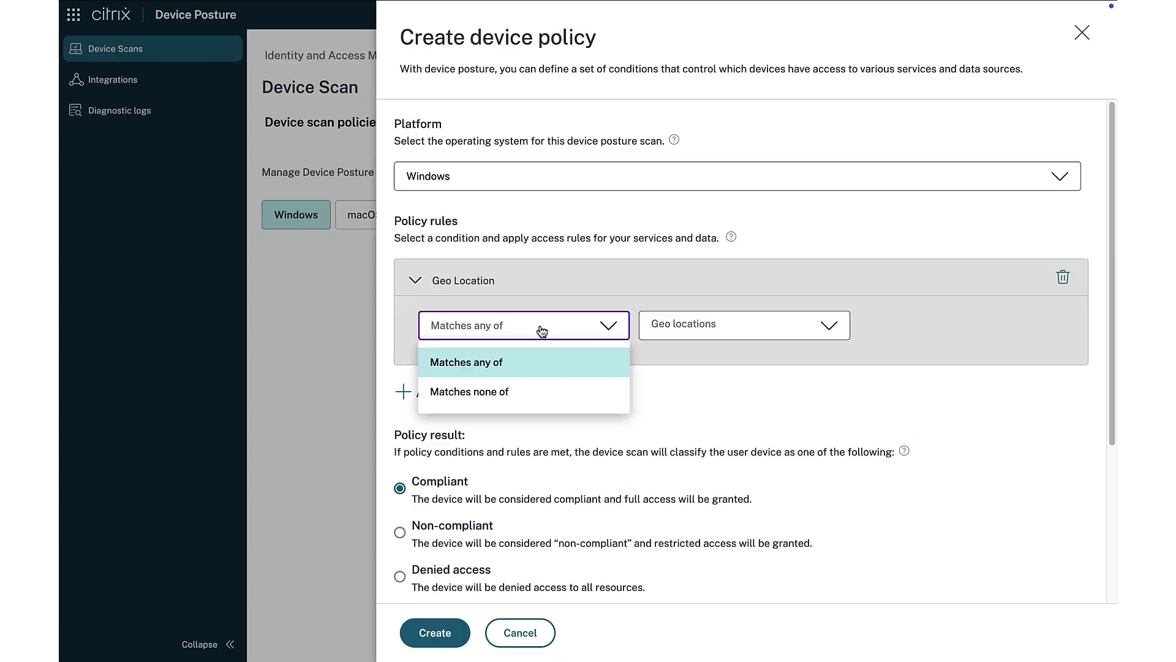
left_click(532, 366)
left_click(828, 326)
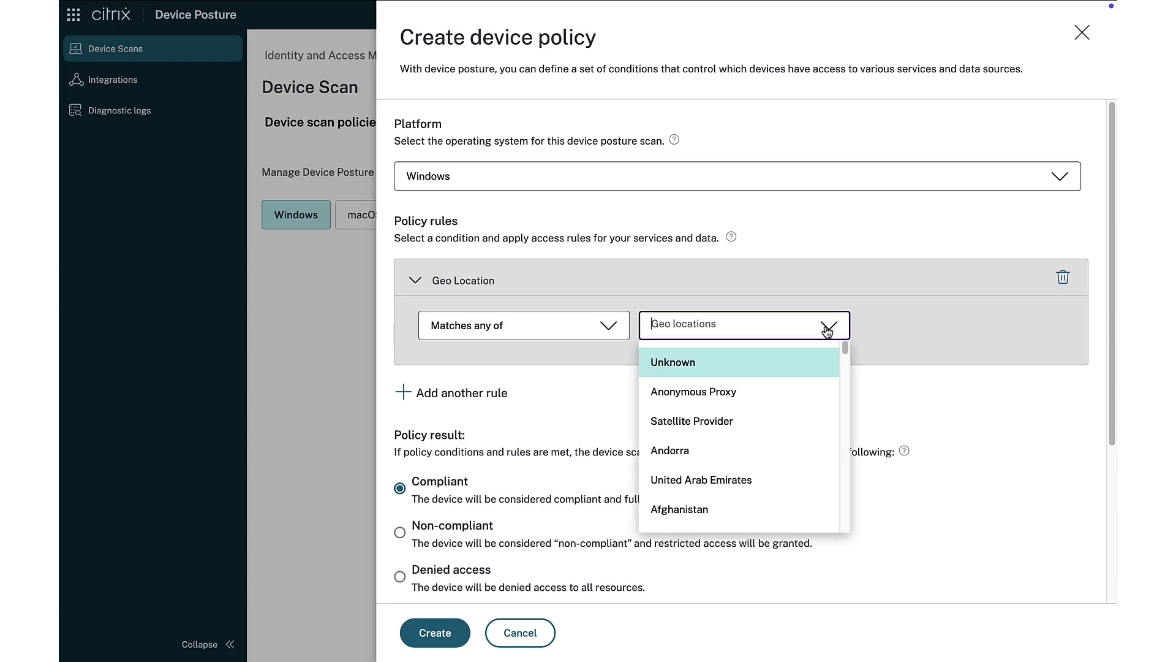
type("united")
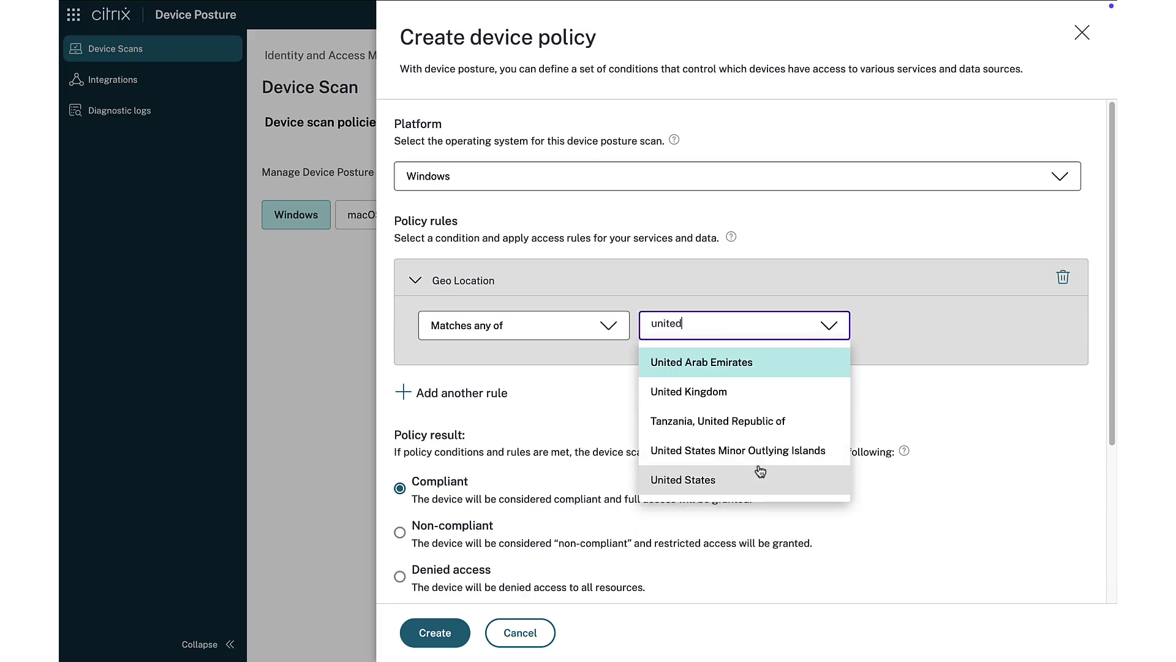
left_click(709, 484)
left_click(984, 443)
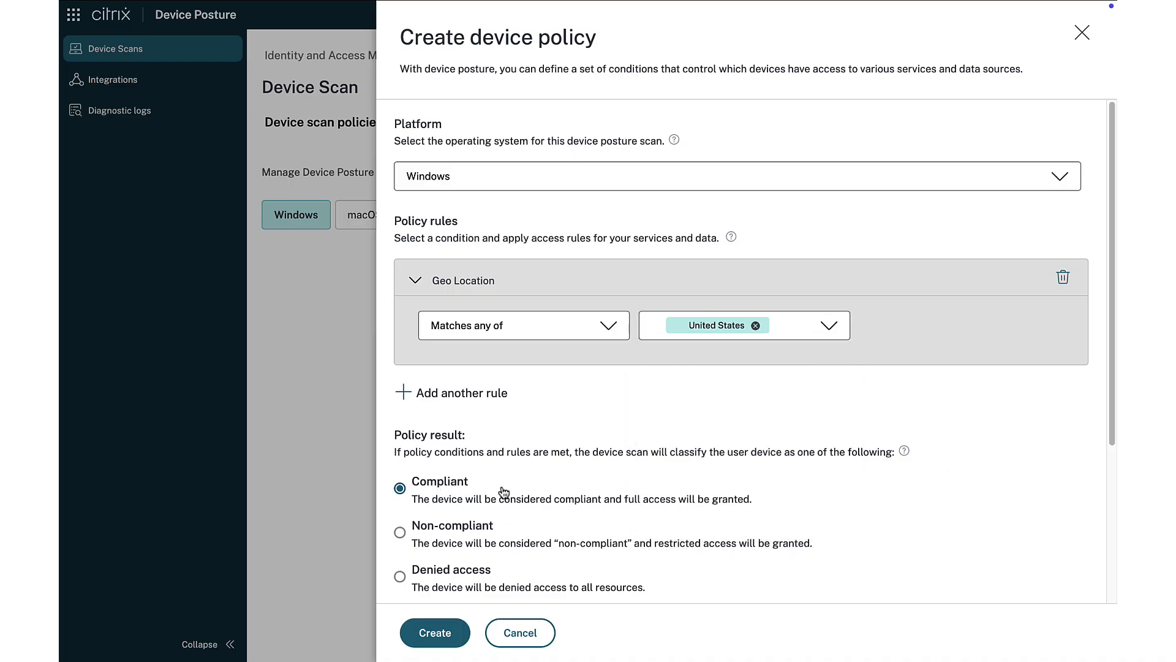
- Name the device scan "Geolocation compliance", set its priority to 10, and create the policy
scroll(432, 487, "down", 4)
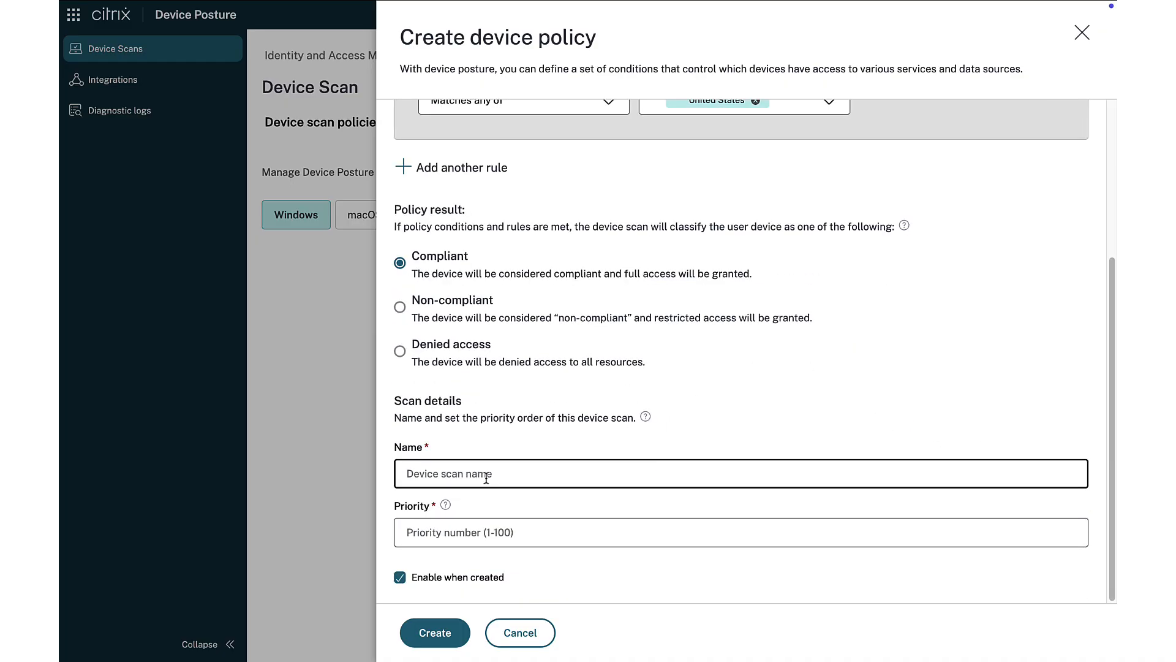
left_click(486, 478)
type("Geolocation compliance")
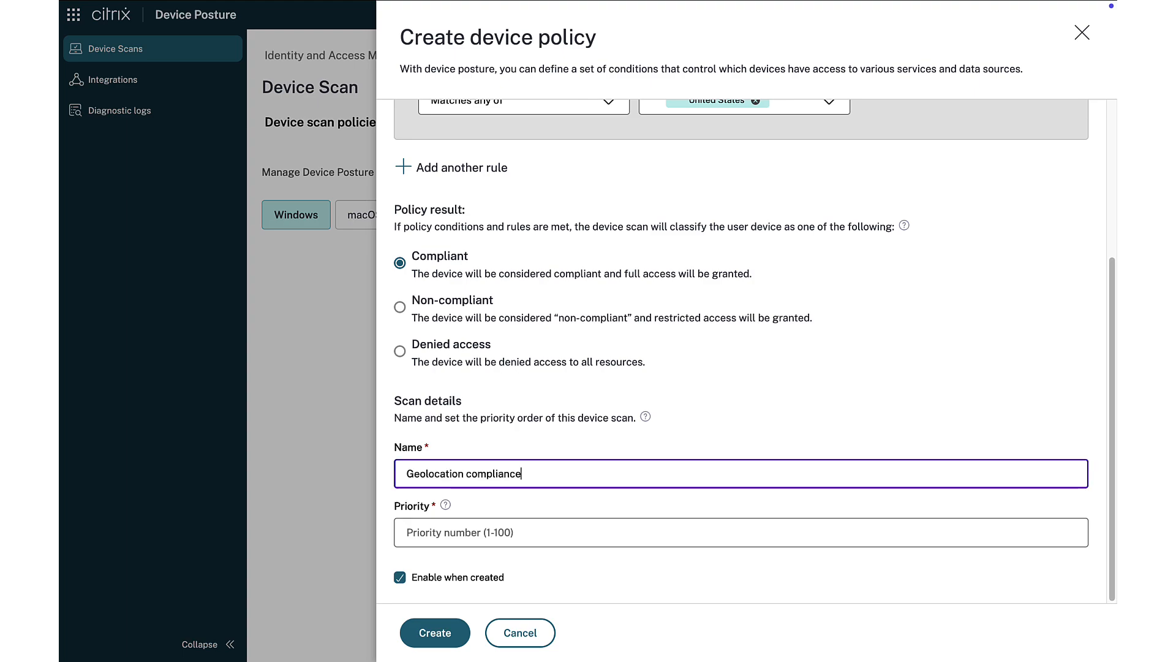
key("Tab")
type("10")
key("Tab")
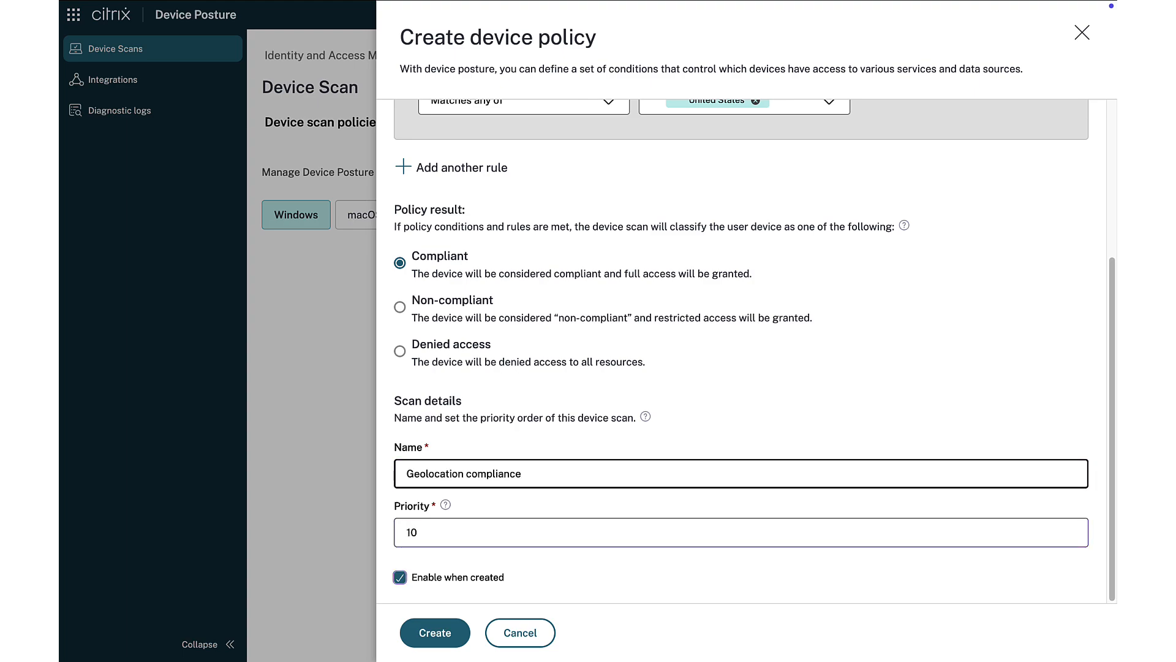
left_click(432, 629)
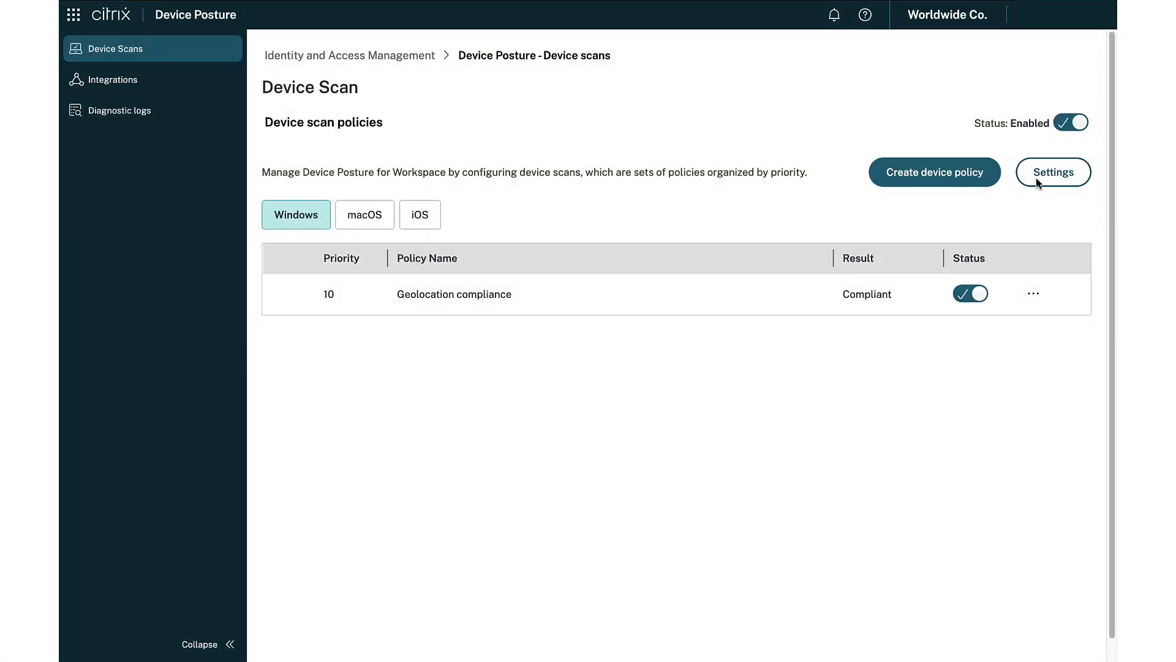
- In the Device Posture settings, set the default policy result for no configured policies to Non-compliant, save it, and close the settings
left_click(1036, 177)
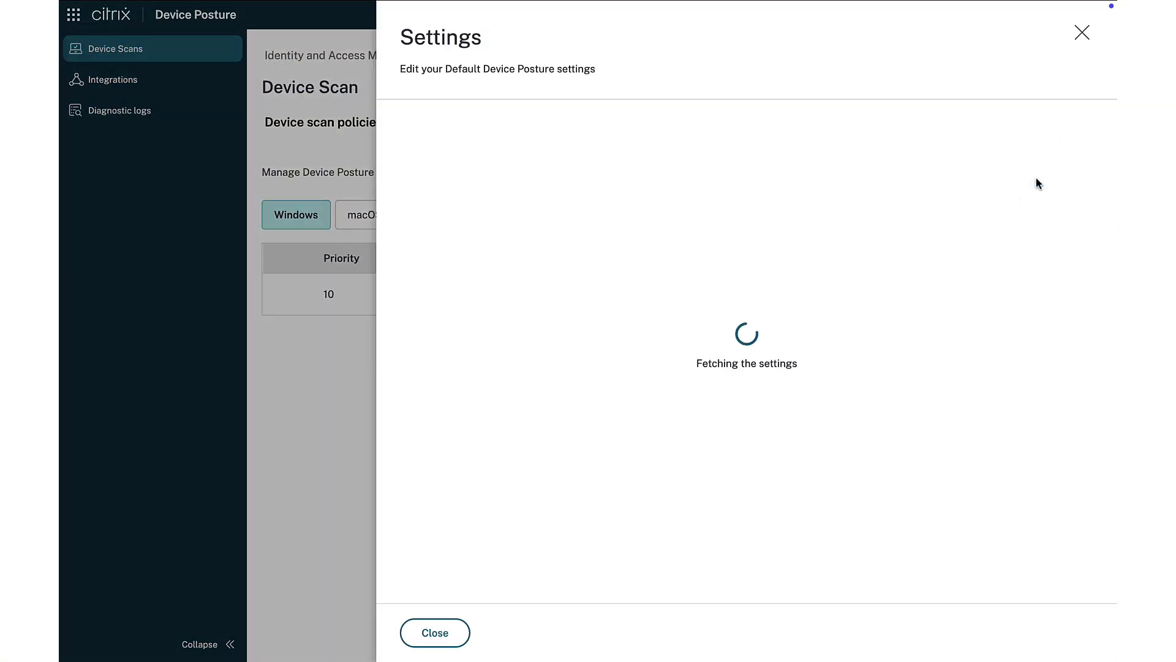
scroll(898, 393, "down", 7)
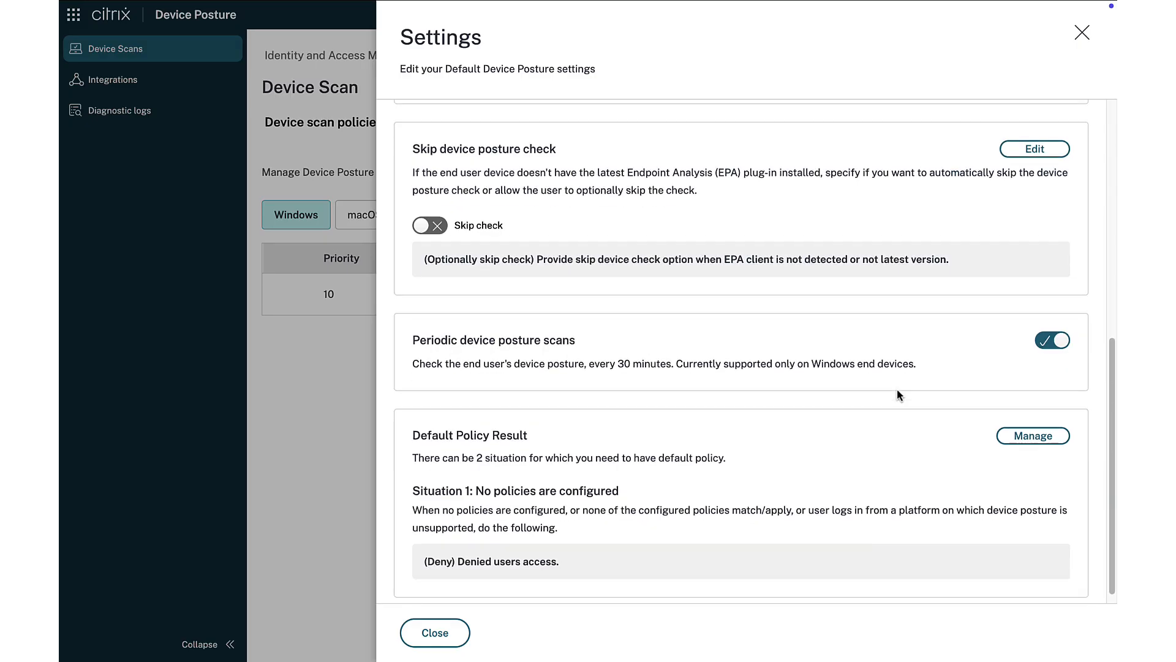
left_click(1033, 417)
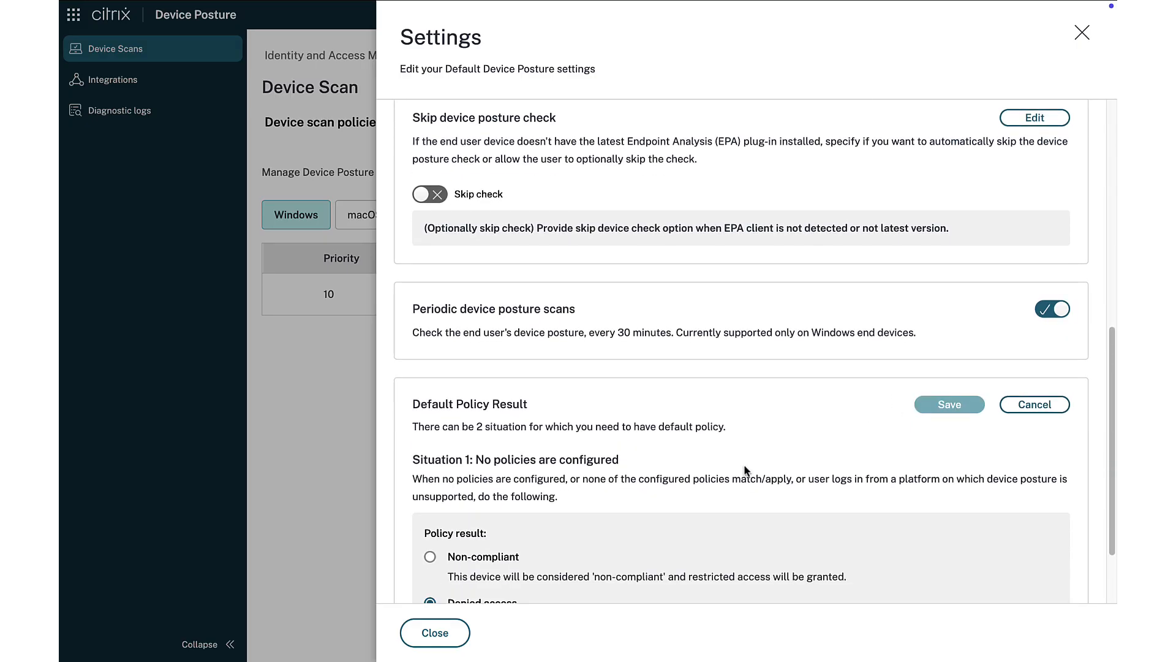
scroll(747, 470, "down", 2)
left_click(430, 459)
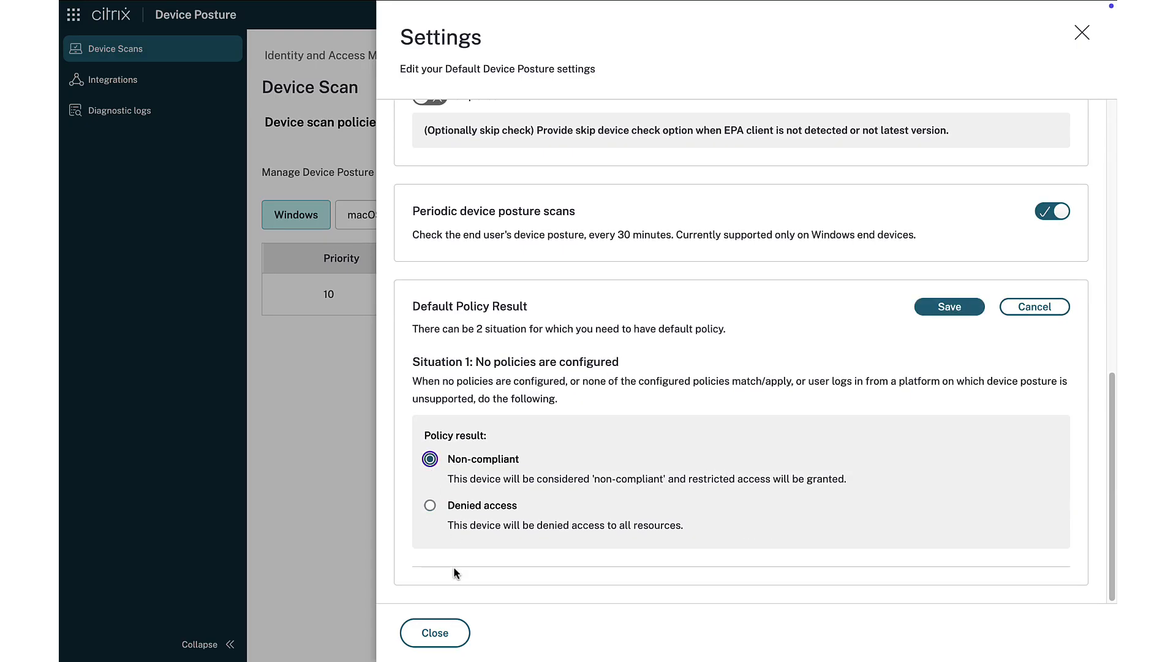
left_click(931, 310)
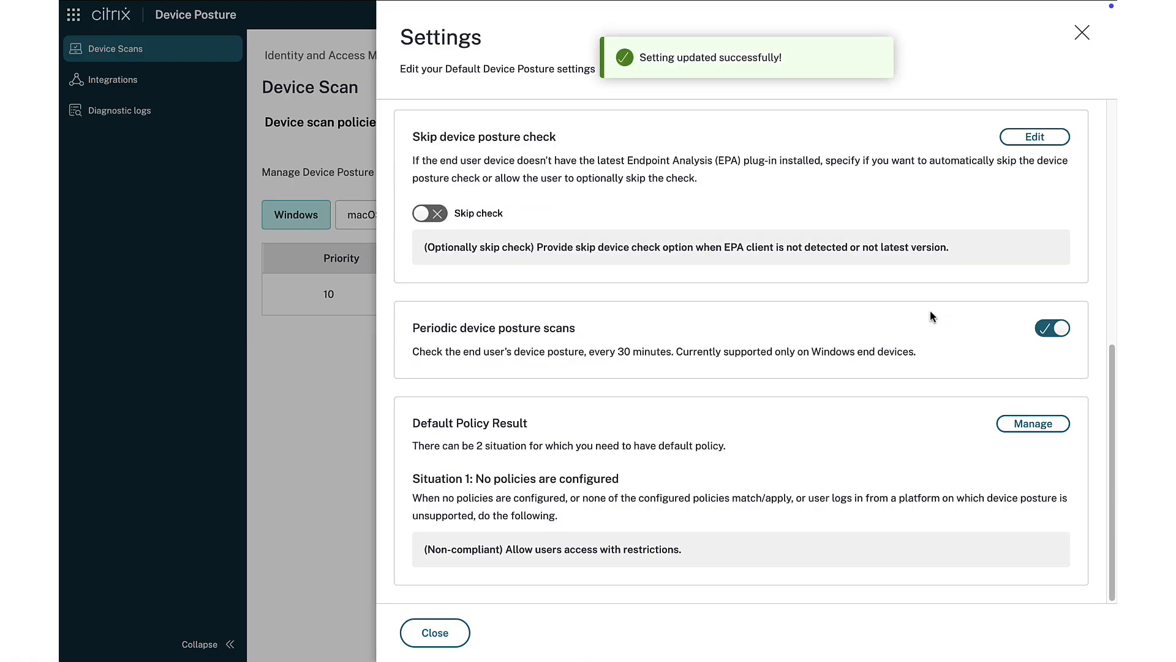
left_click(436, 631)
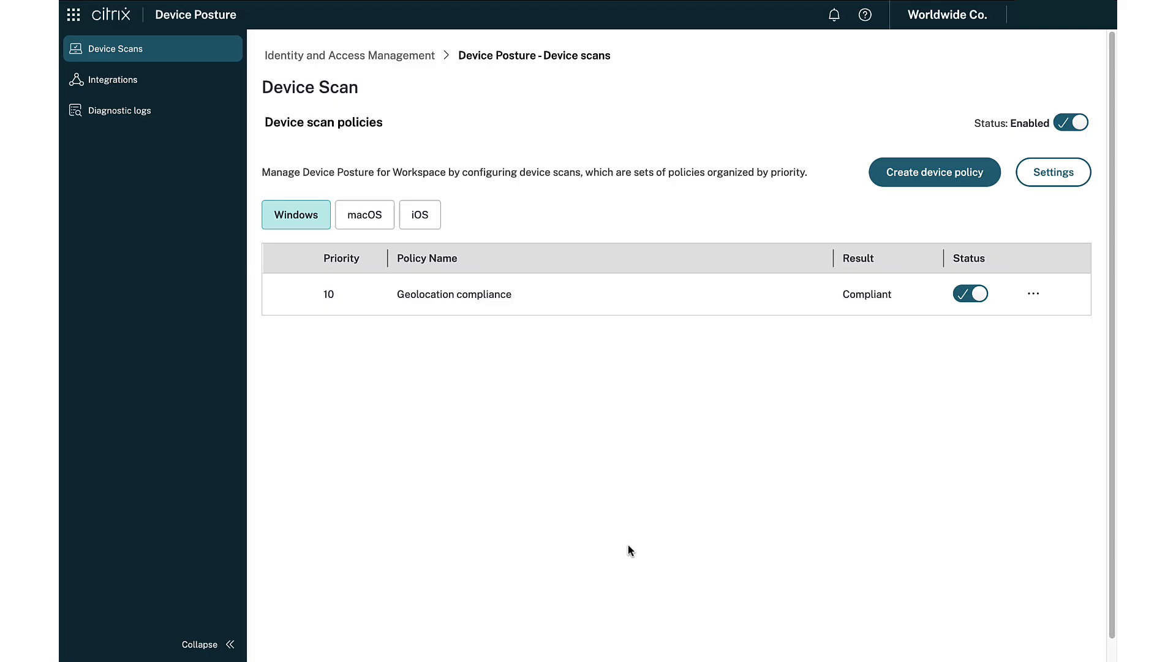
- Switch to DaaS and open the MSP folder in the delivery groups
left_click(74, 14)
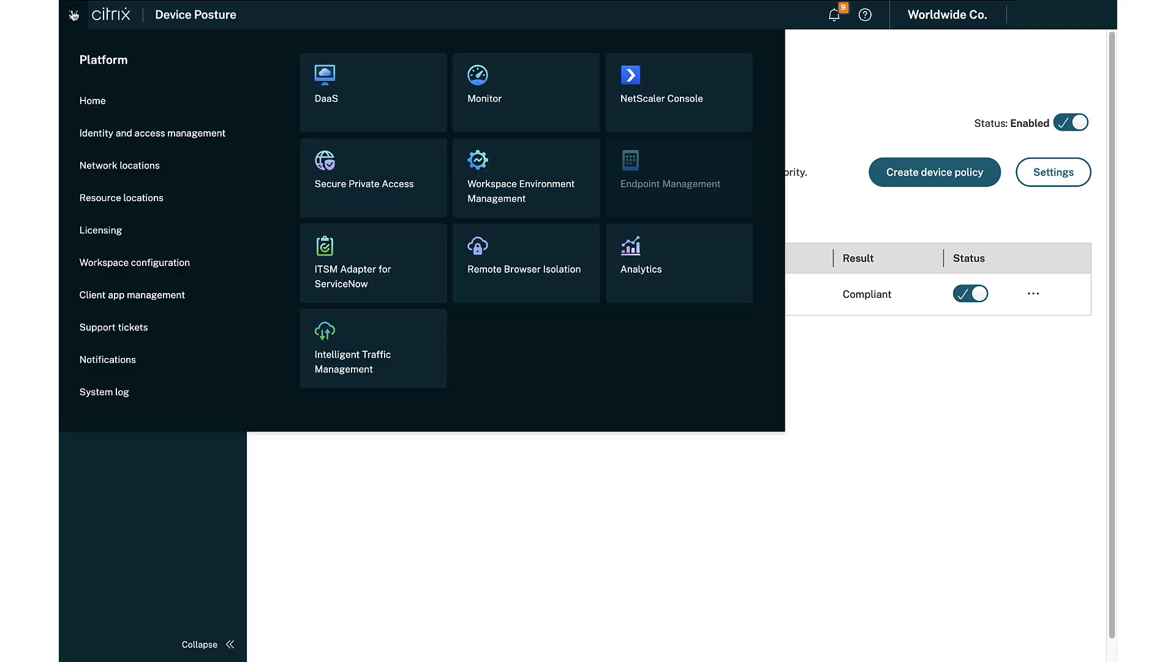
left_click(627, 544)
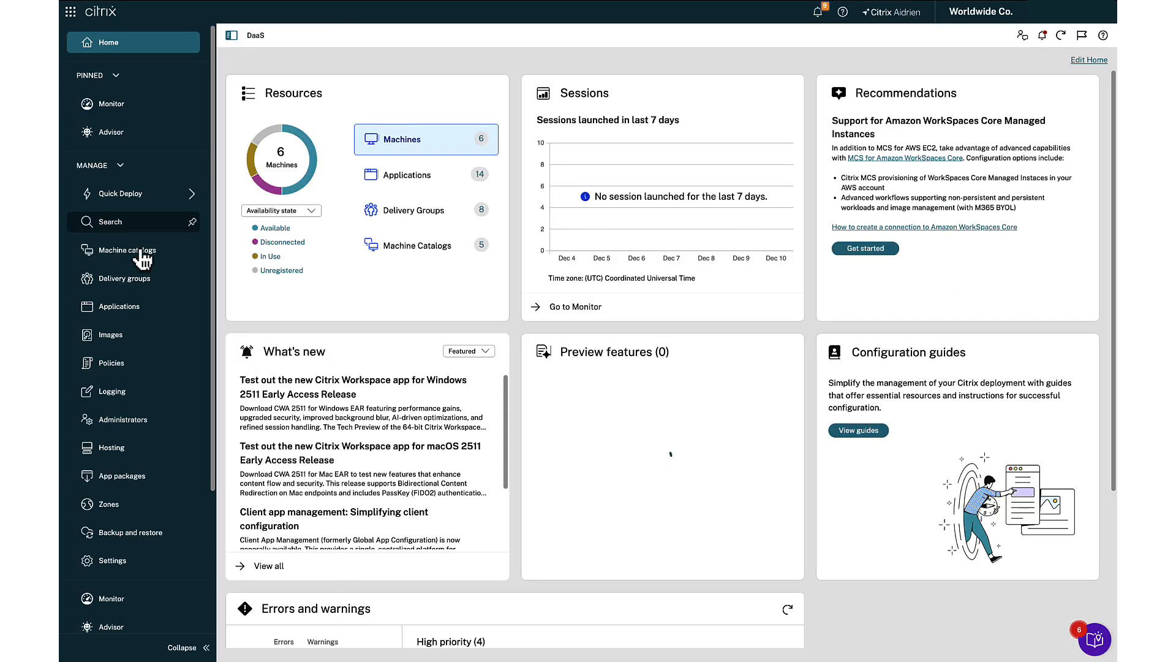
left_click(122, 287)
left_click(264, 199)
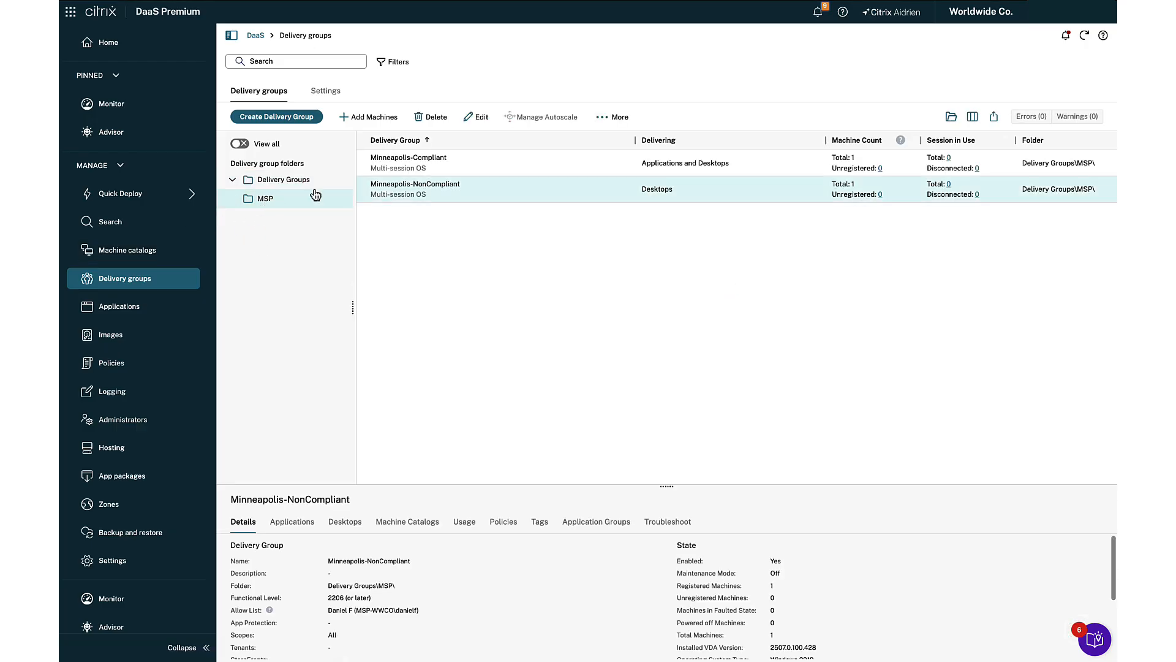
left_click(313, 192)
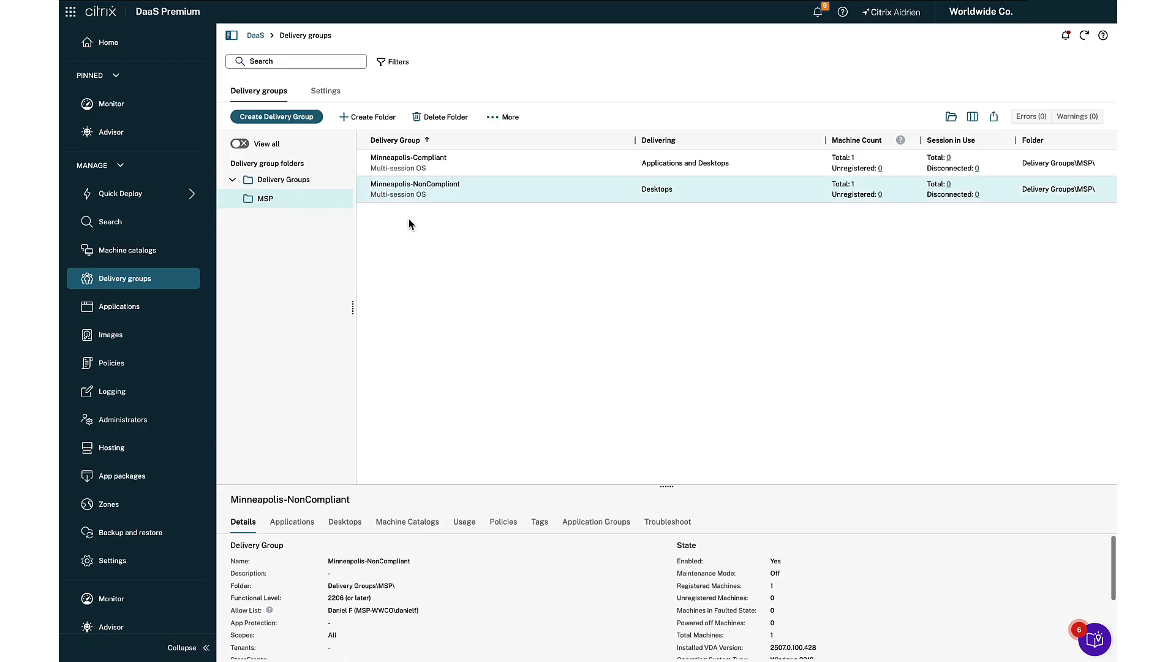
- Edit Minneapolis-Compliant's Citrix Gateway connections access policy to include connections matching filter Workspace with value COMPLIANT, and save the delivery group
left_click(433, 173)
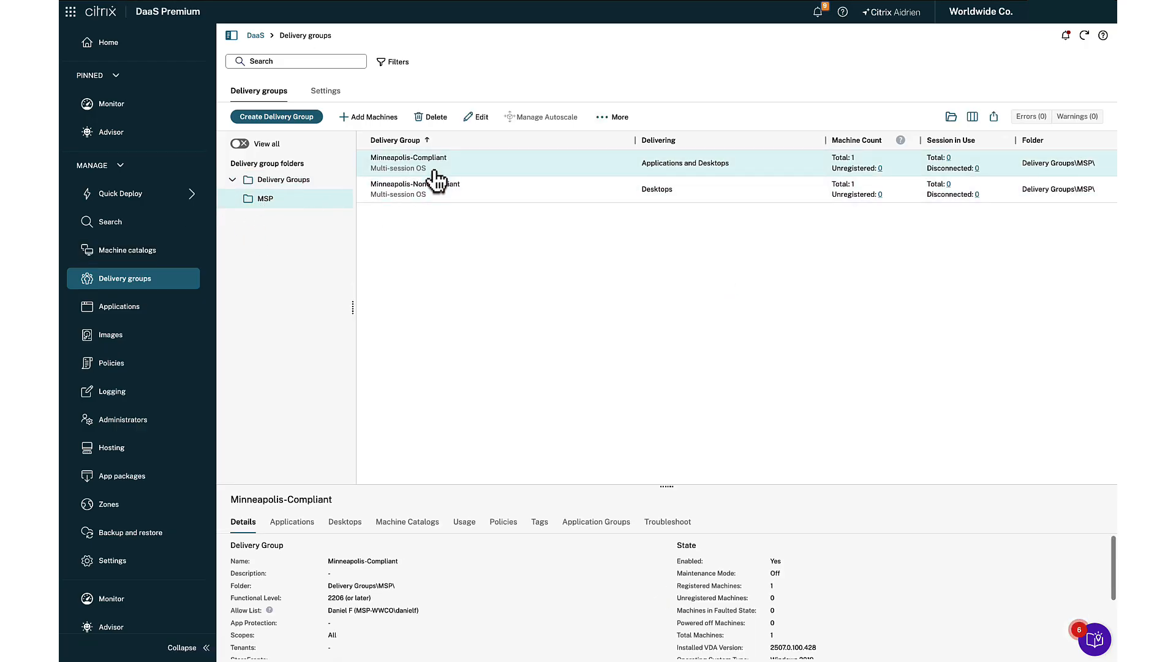
left_click(476, 117)
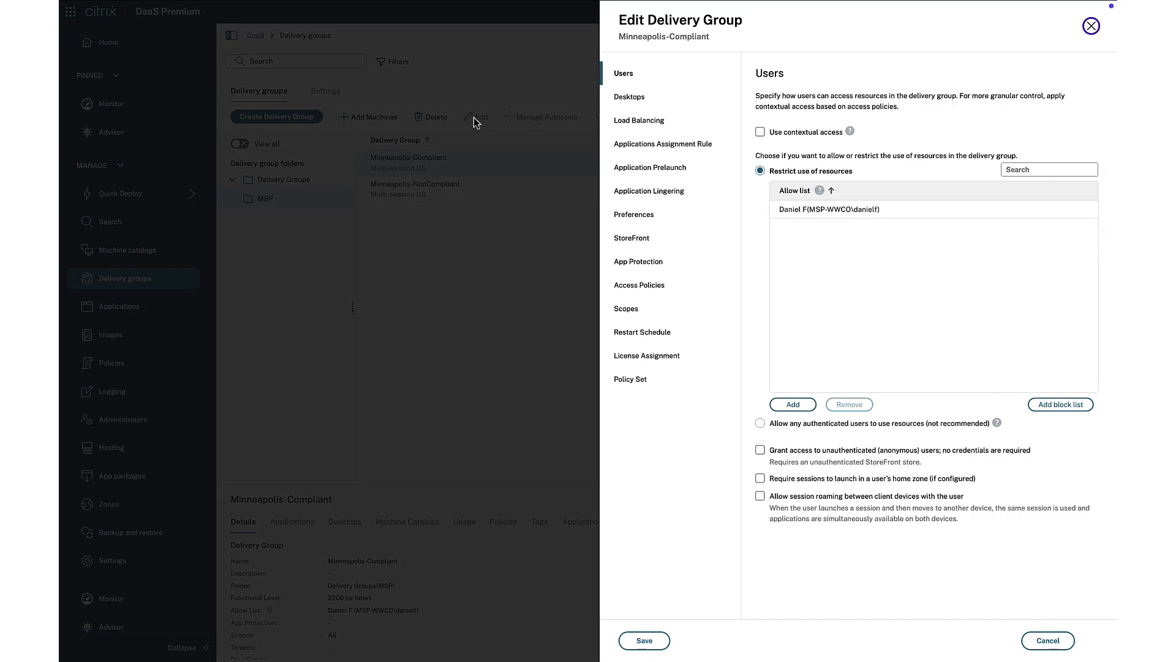
left_click(654, 286)
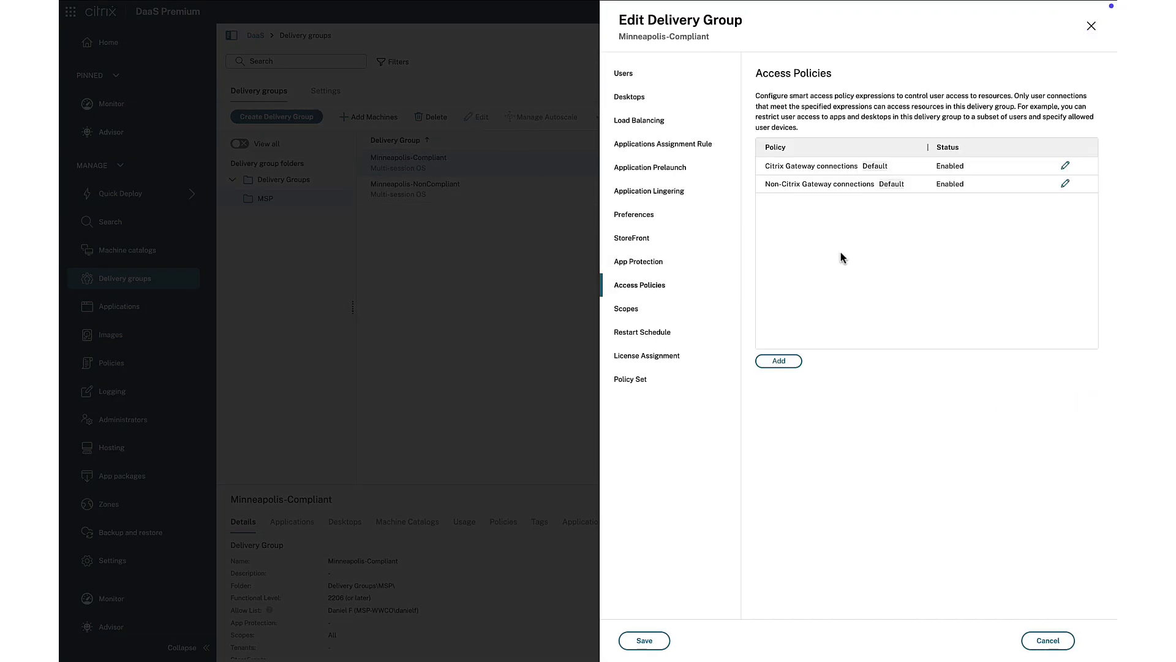
left_click(1066, 167)
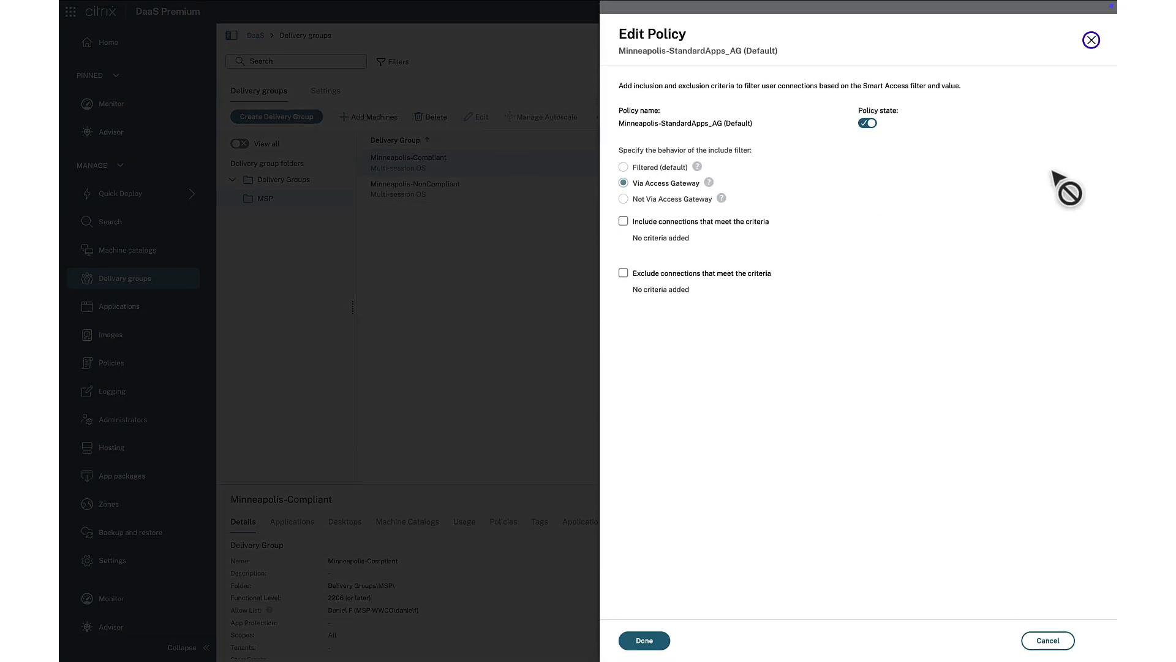
left_click(623, 221)
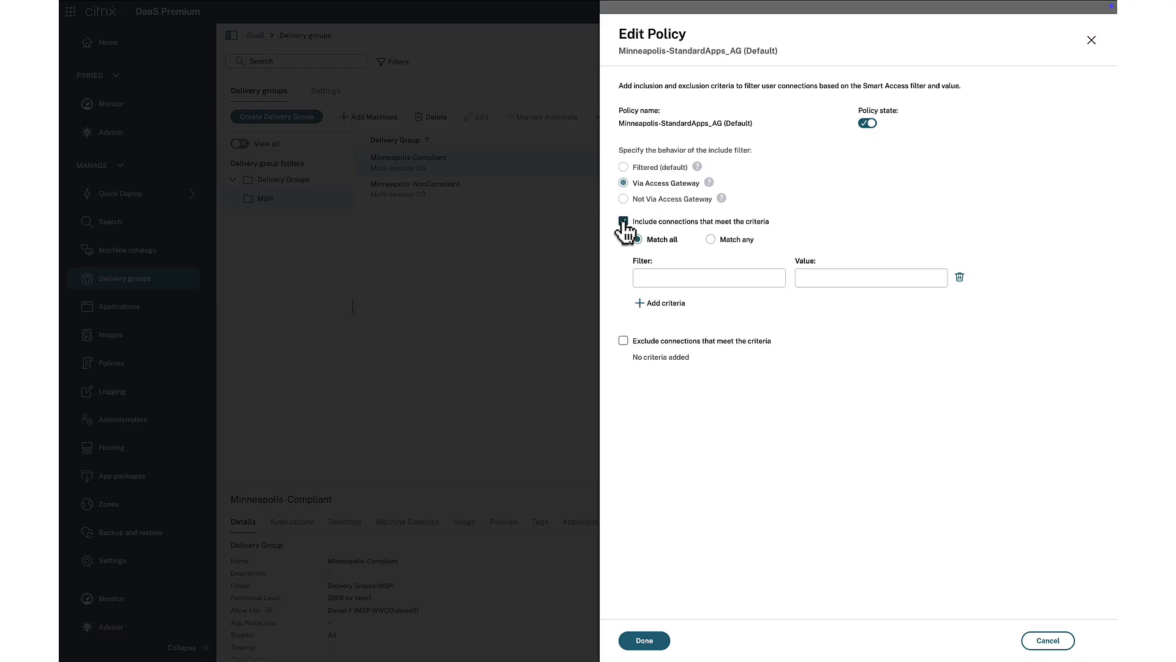
left_click(663, 276)
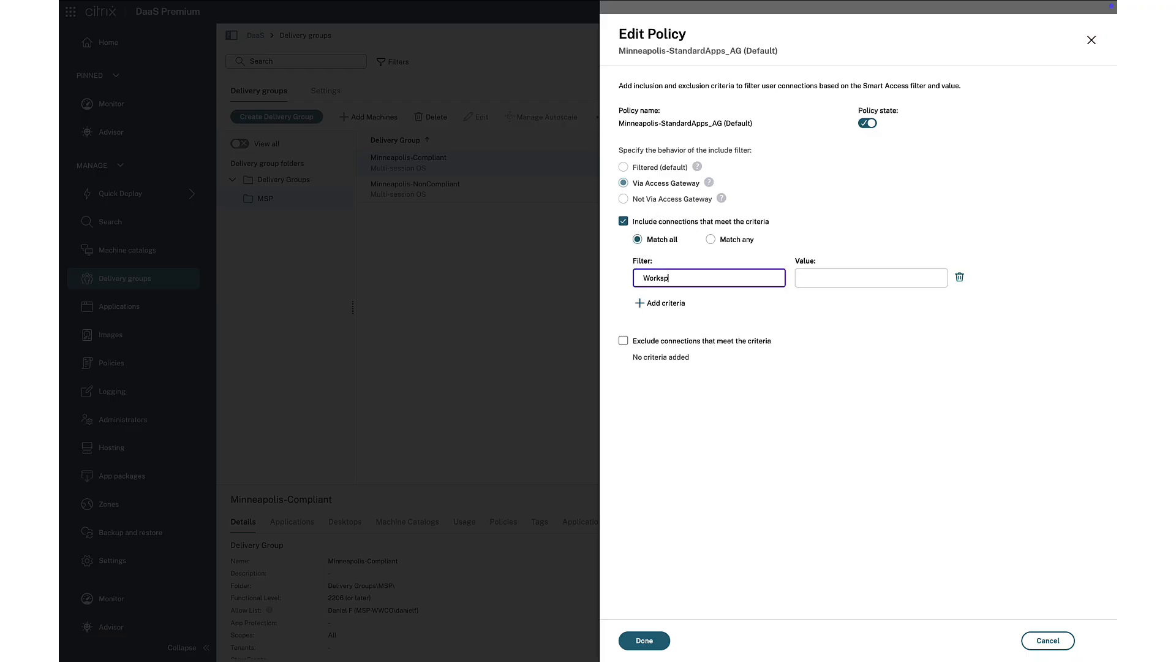
key("Tab")
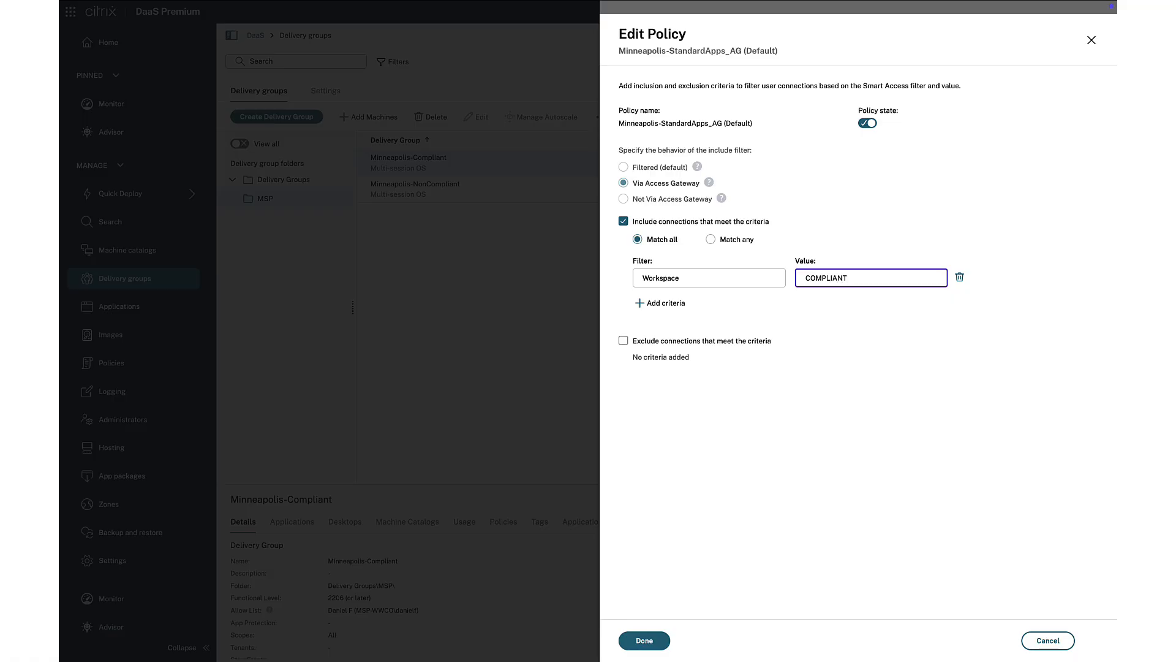
left_click(643, 639)
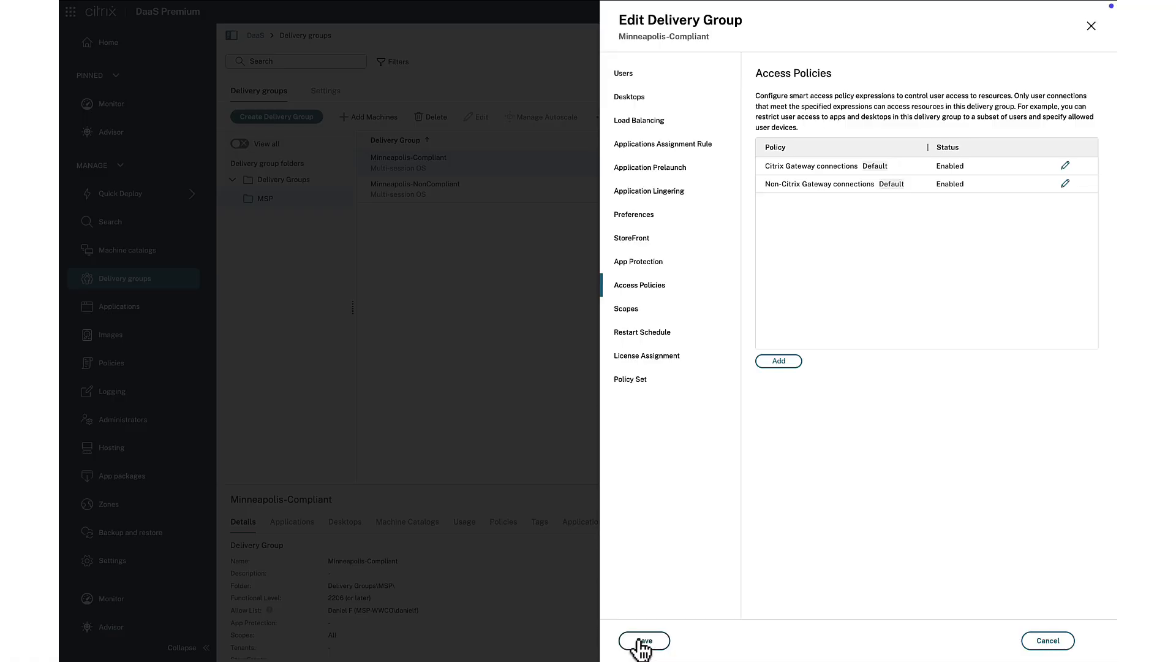
left_click(642, 641)
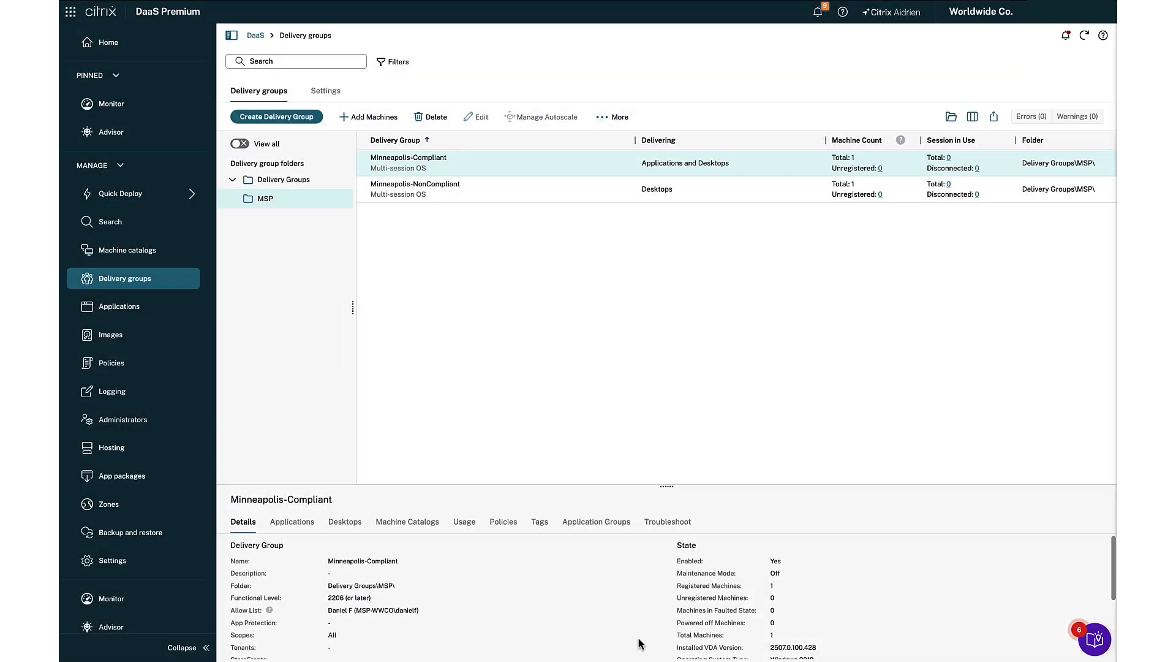
- Edit Minneapolis-NonCompliant's Citrix Gateway connections access policy to include connections matching filter Workspace with value NON-COMPLIANT, and save the delivery group
left_click(476, 197)
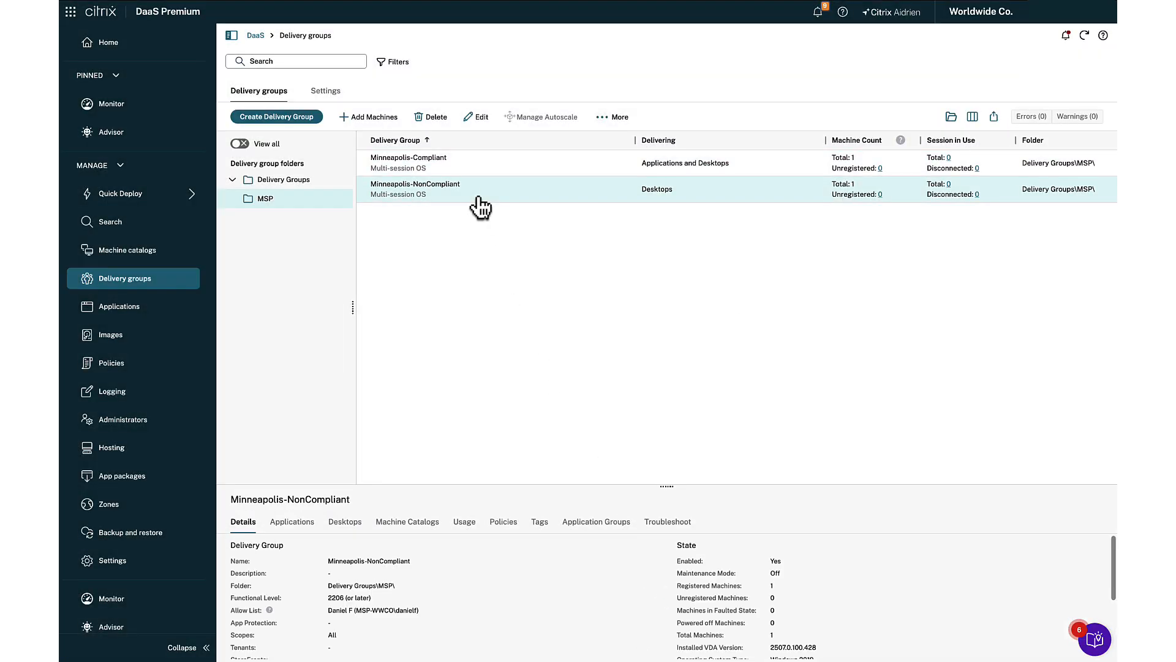
left_click(473, 117)
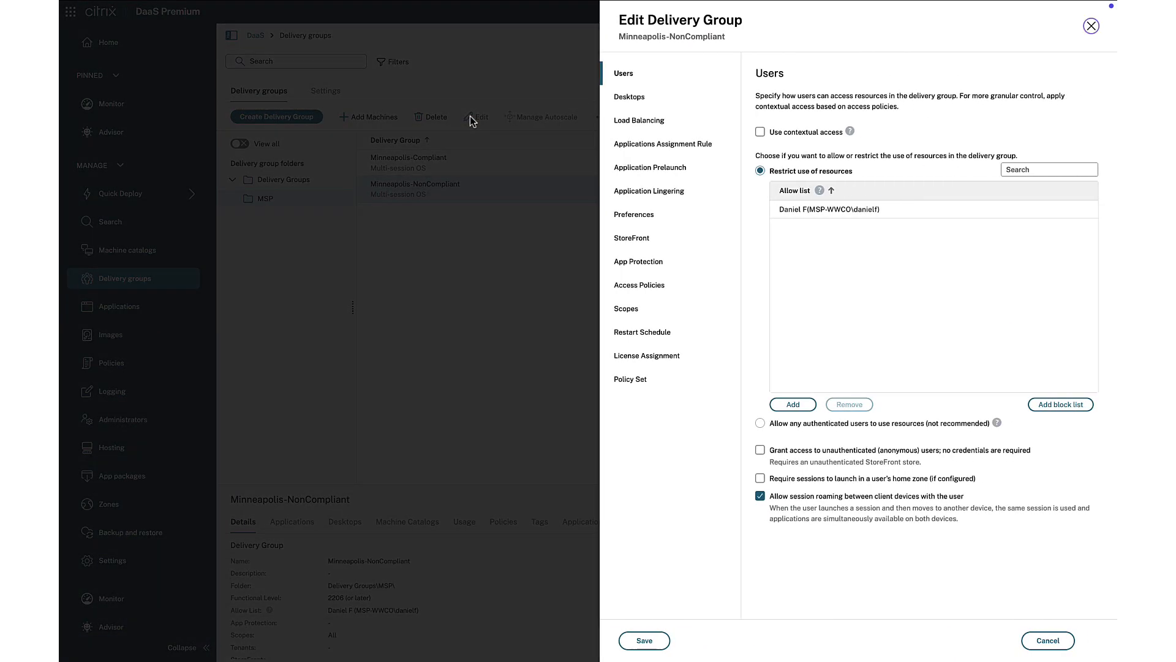
left_click(654, 287)
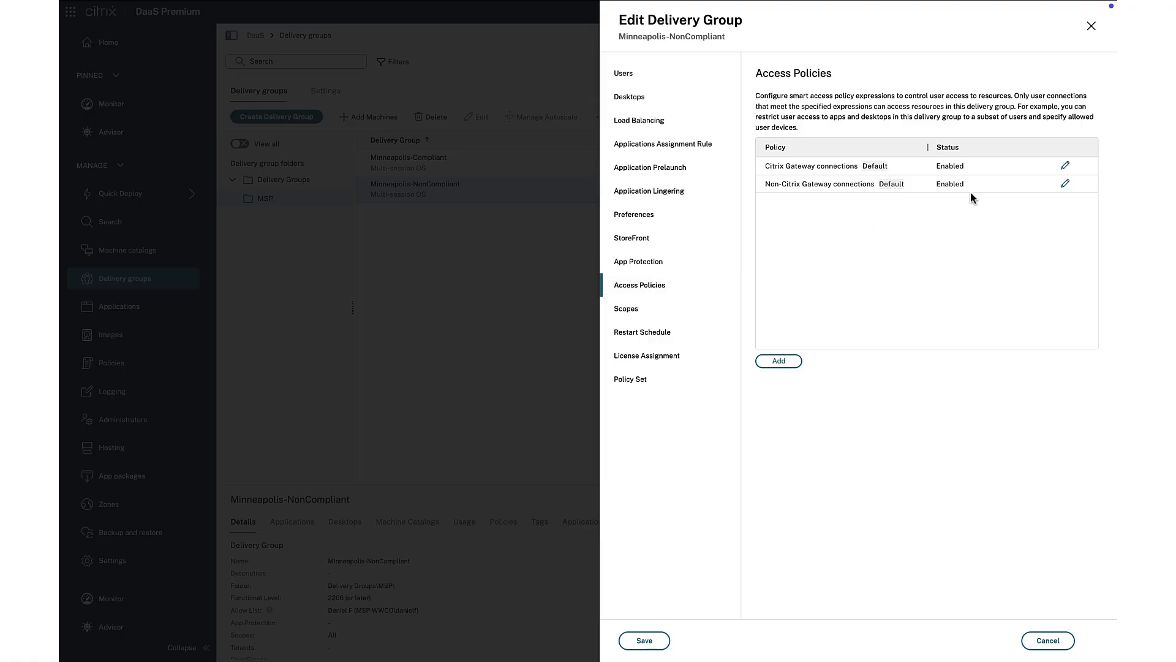
left_click(1065, 166)
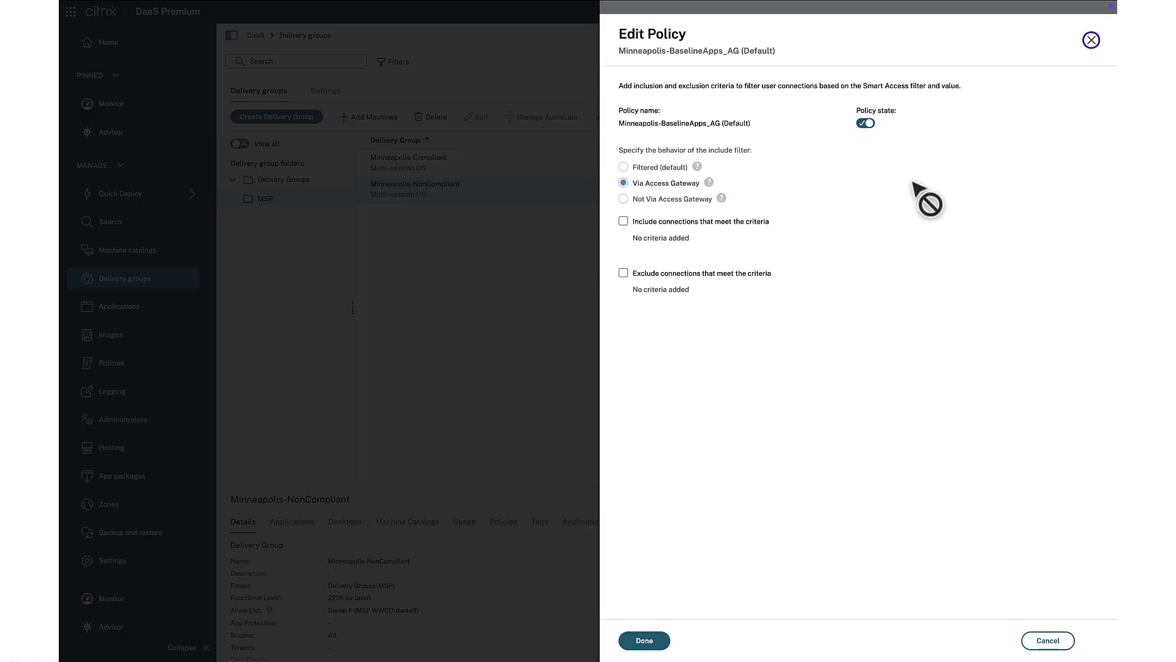
left_click(622, 221)
left_click(658, 277)
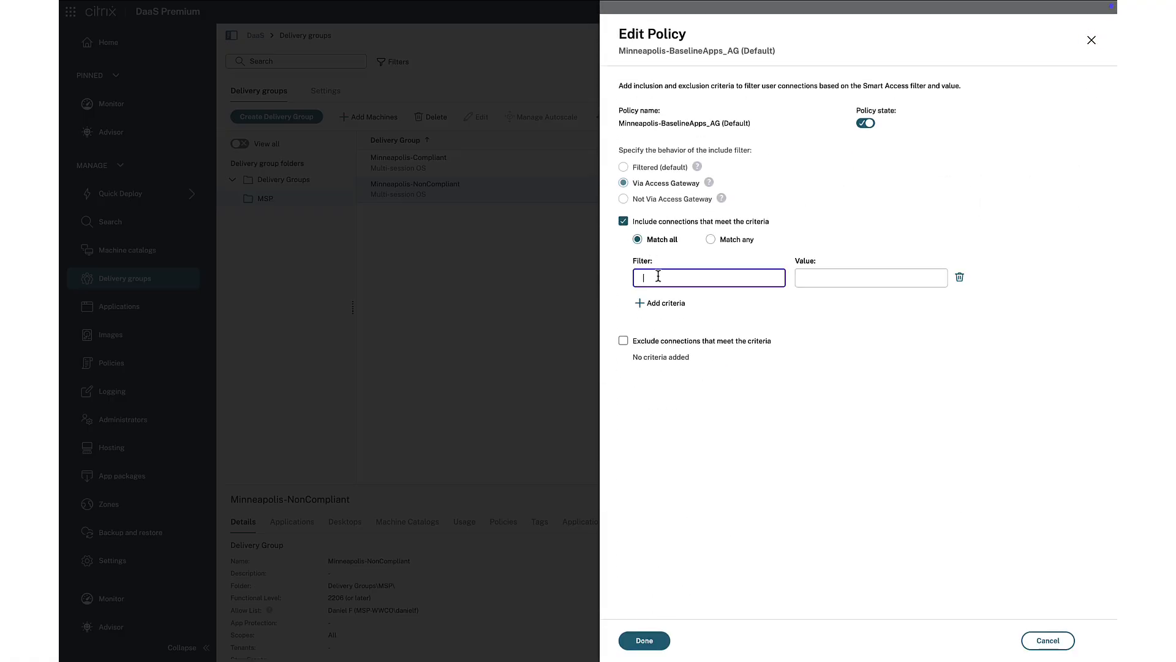
type("Workspace")
key("Tab")
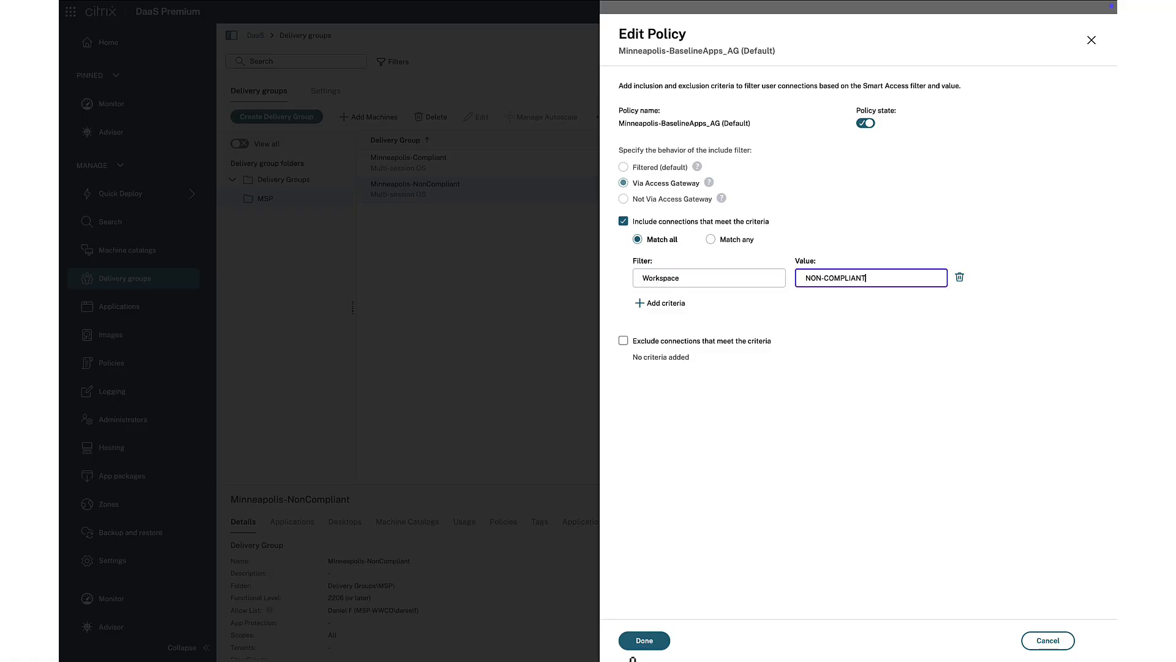
left_click(643, 642)
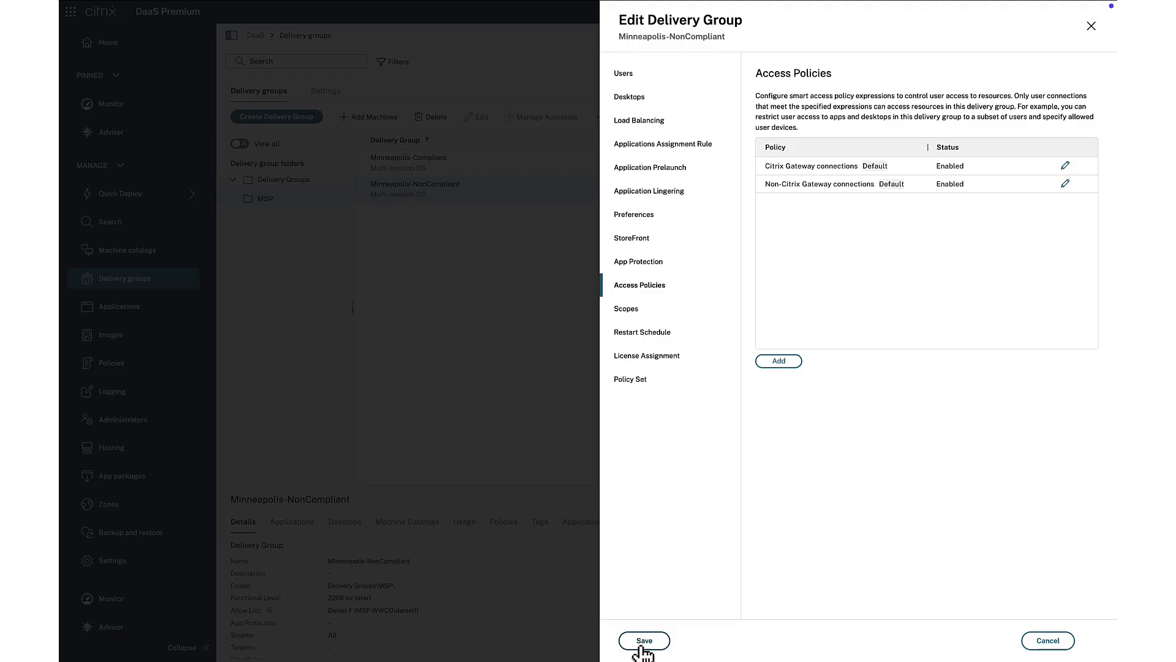
left_click(644, 642)
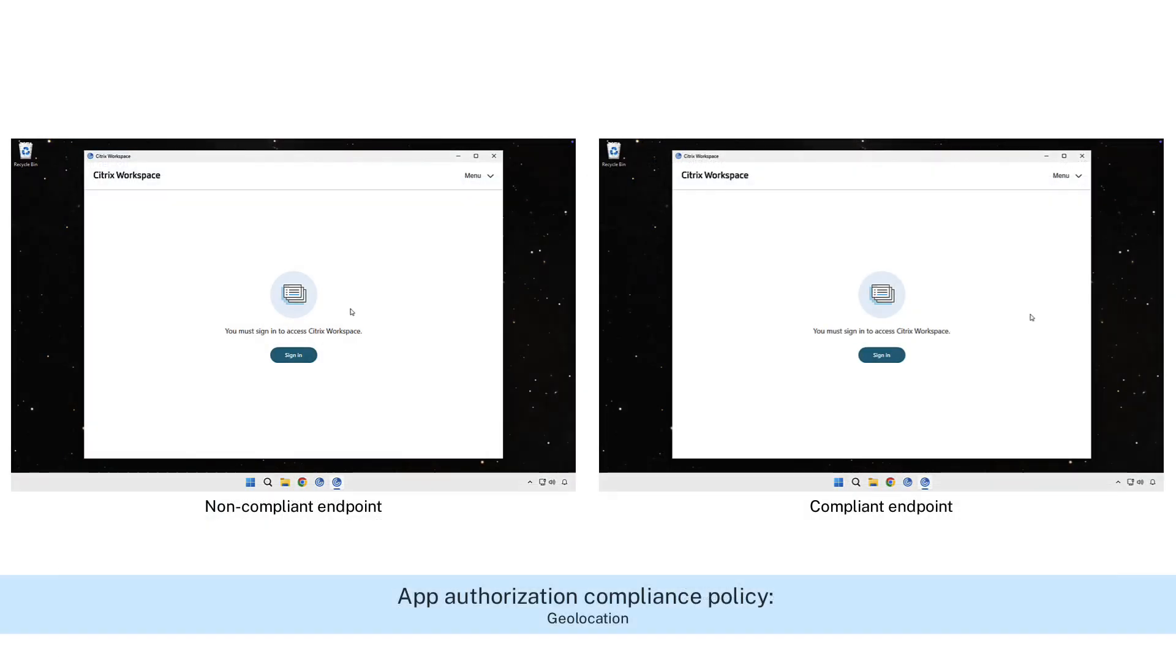
- Sign in to Citrix Workspace on both the non-compliant and compliant endpoints with the username and account password
left_click(294, 355)
left_click(881, 355)
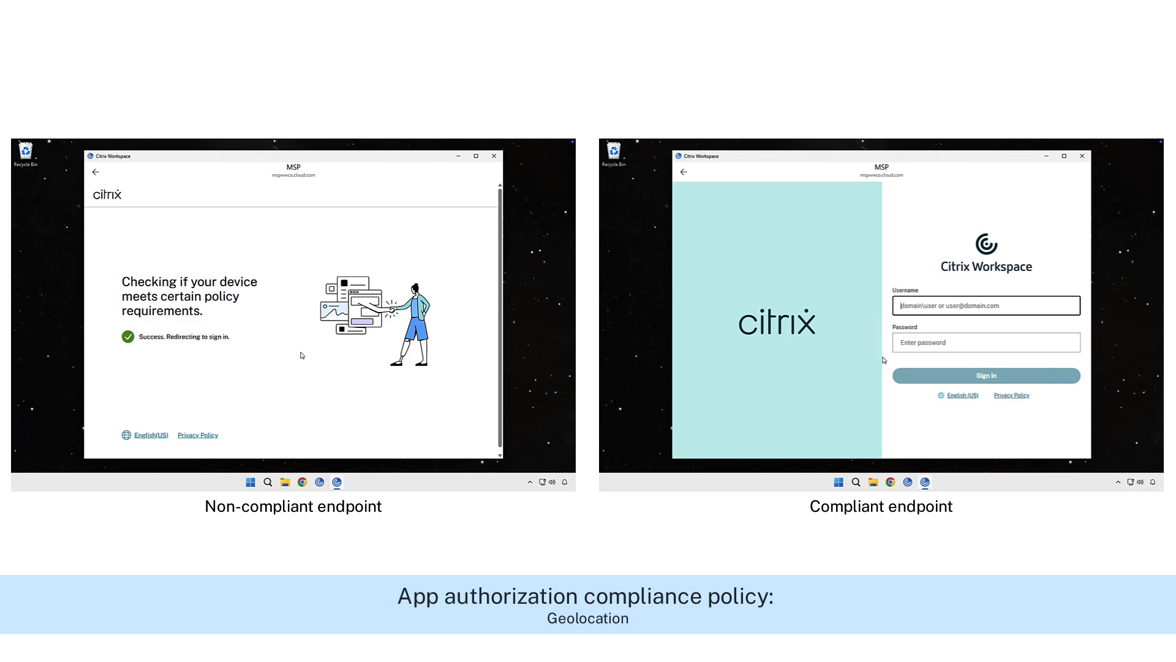
key("ctrl+v")
key("Tab")
type("•••••••••••")
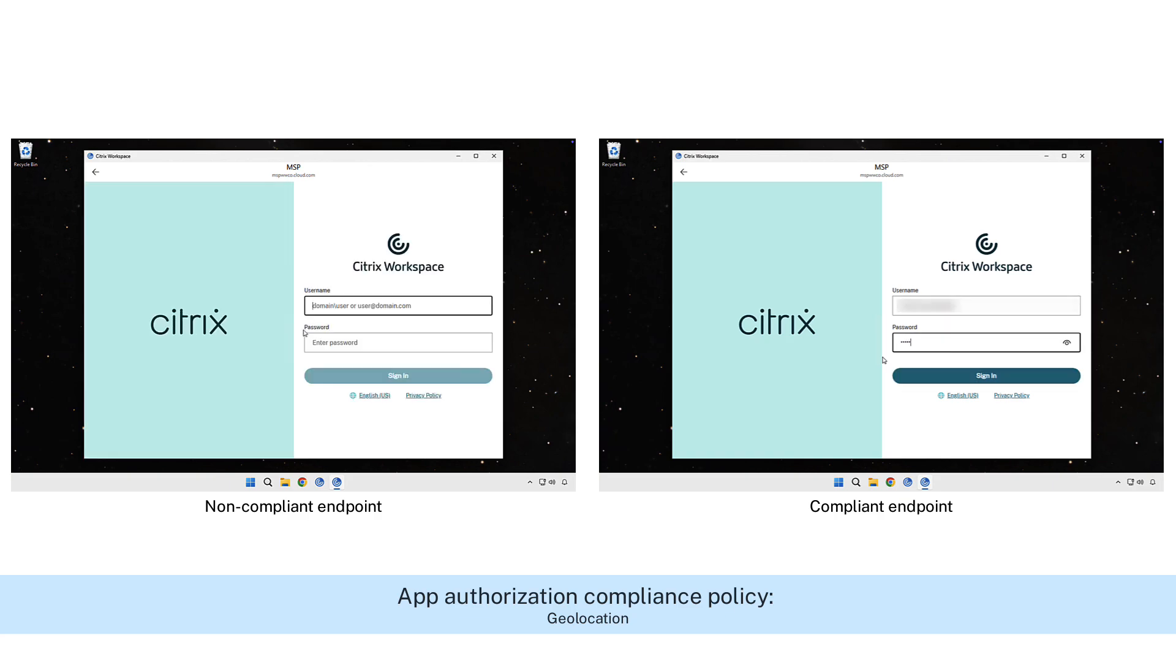
key("ctrl+v")
left_click(333, 341)
key("Return")
type("•••••••••••")
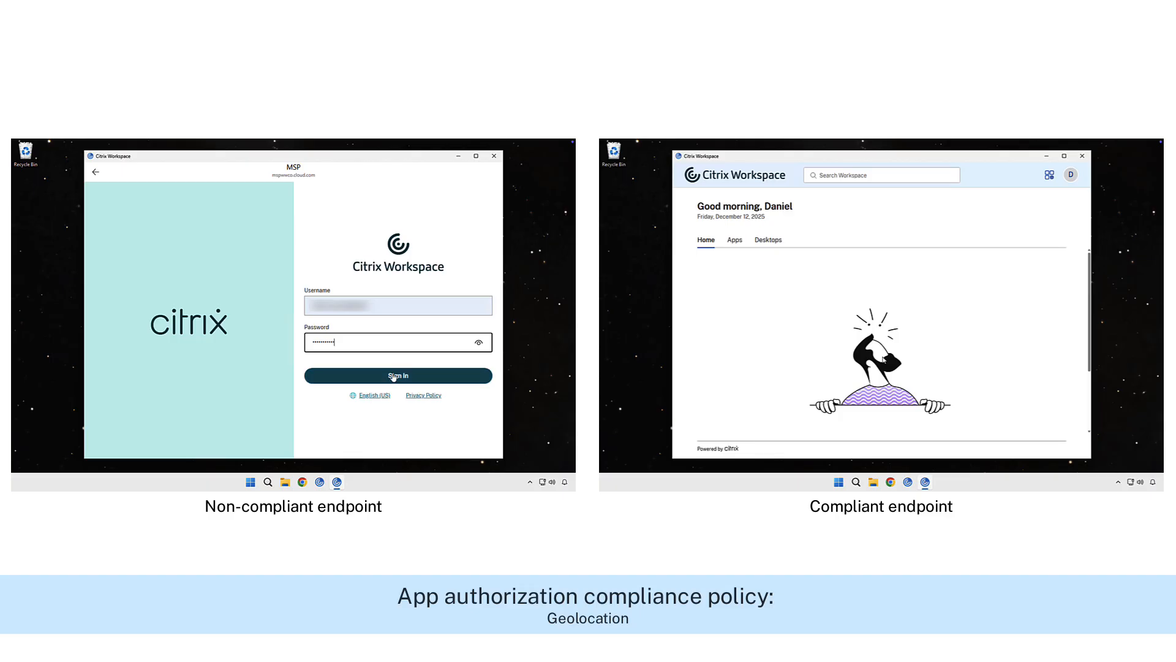
left_click(374, 371)
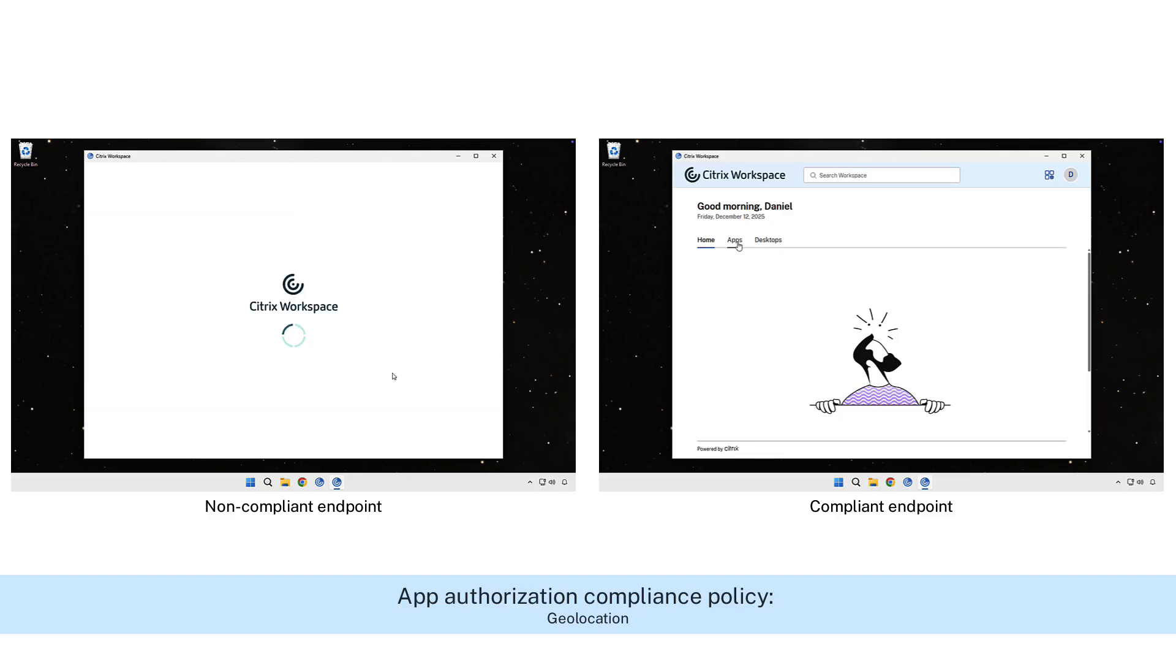
- Examine the apps and desktops offered in Citrix Workspace on the compliant endpoint
left_click(734, 241)
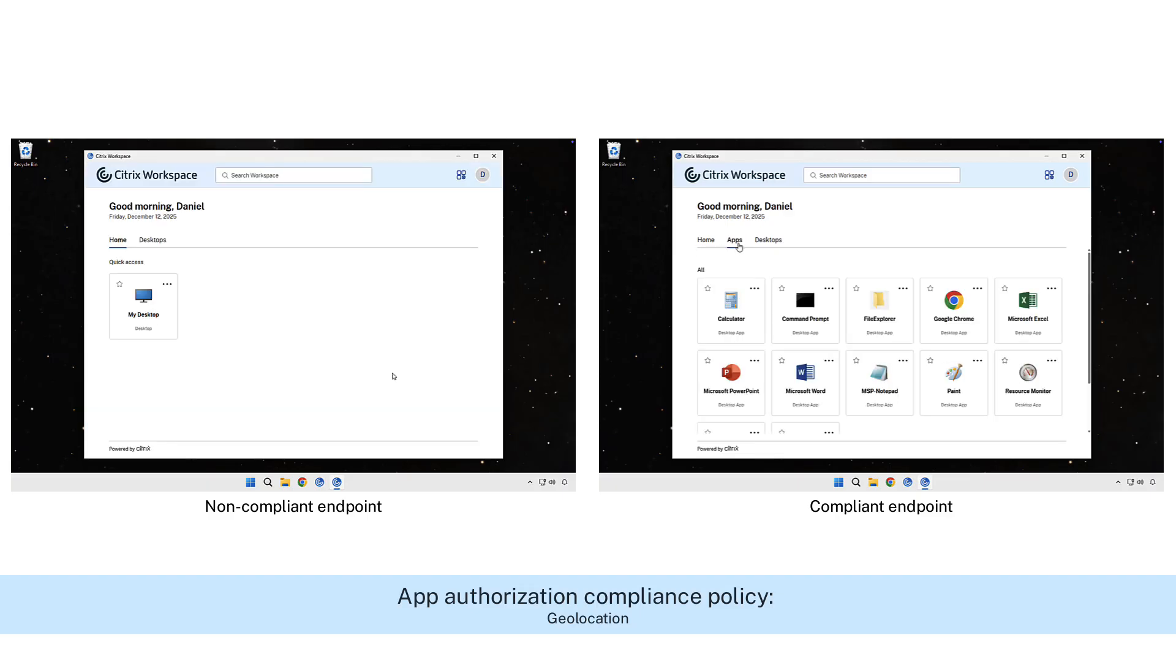
left_click(769, 241)
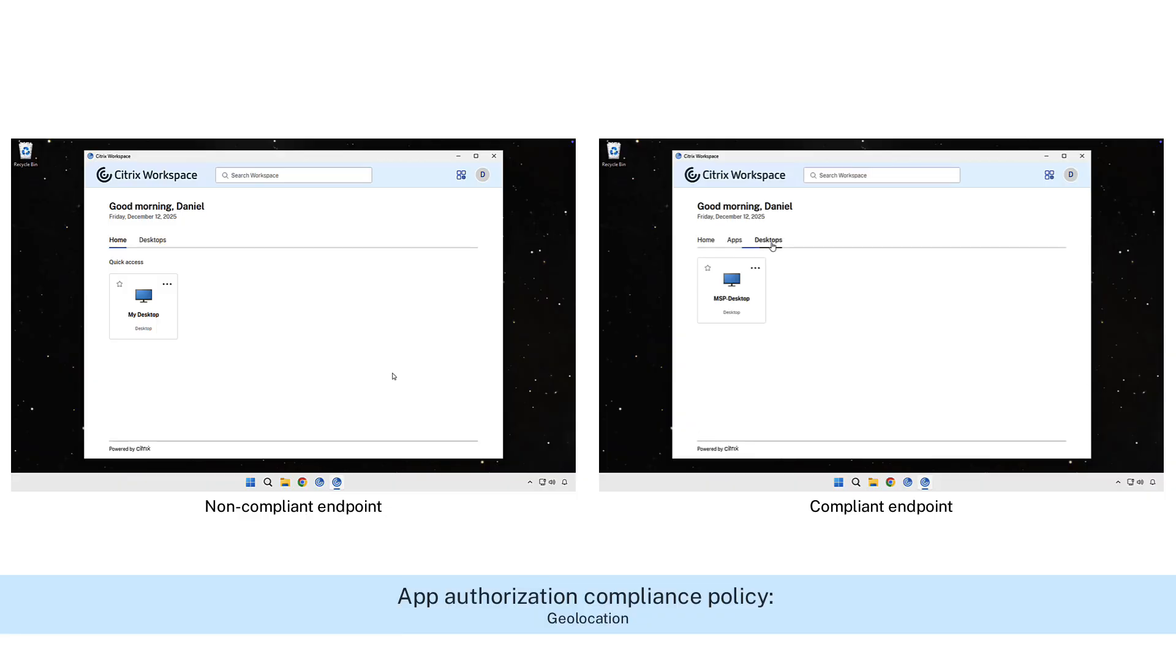
left_click(735, 240)
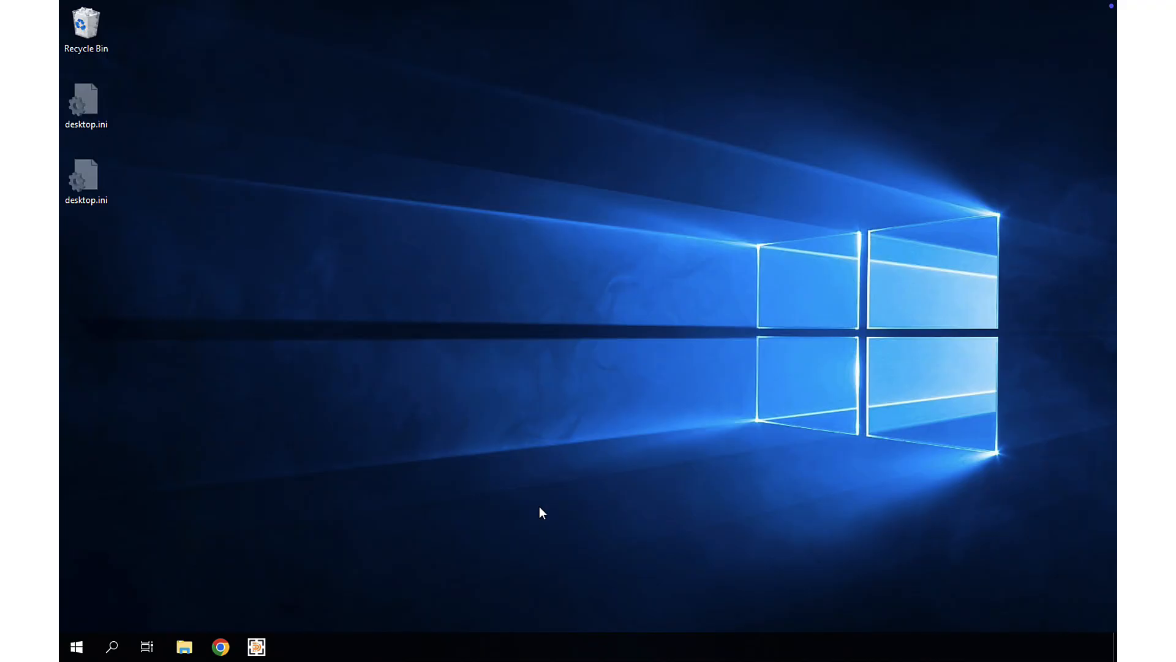
- Switch to the deviceTRUST Console and create a context named Geolocation compliance with the default value Disallowed
left_click(256, 647)
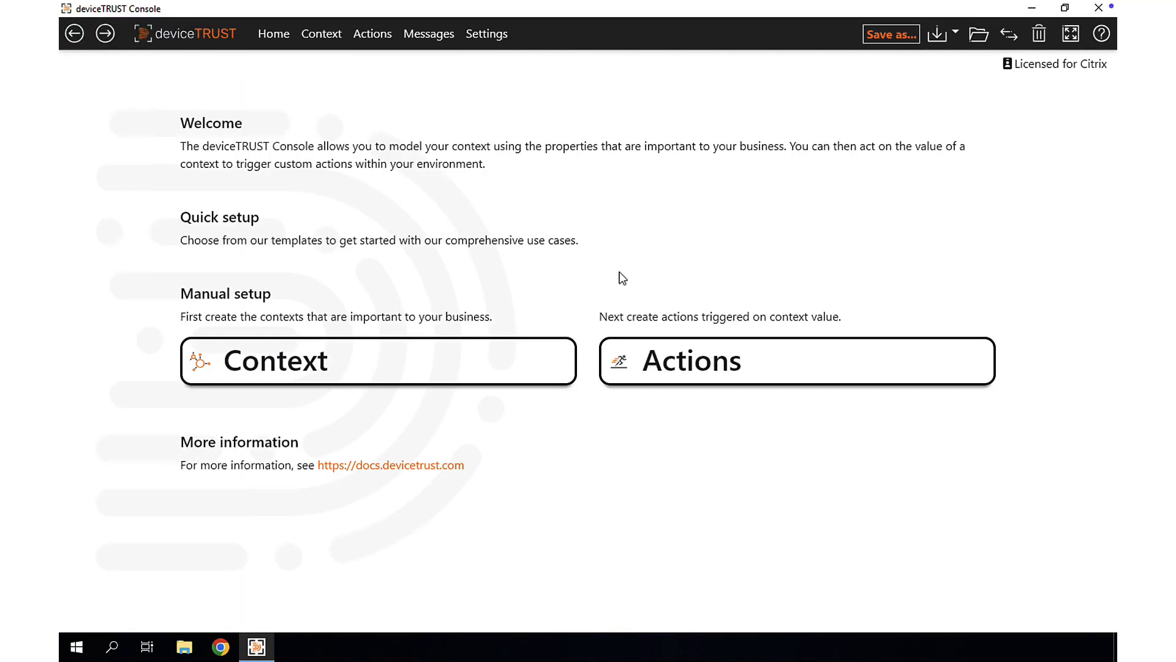
left_click(292, 361)
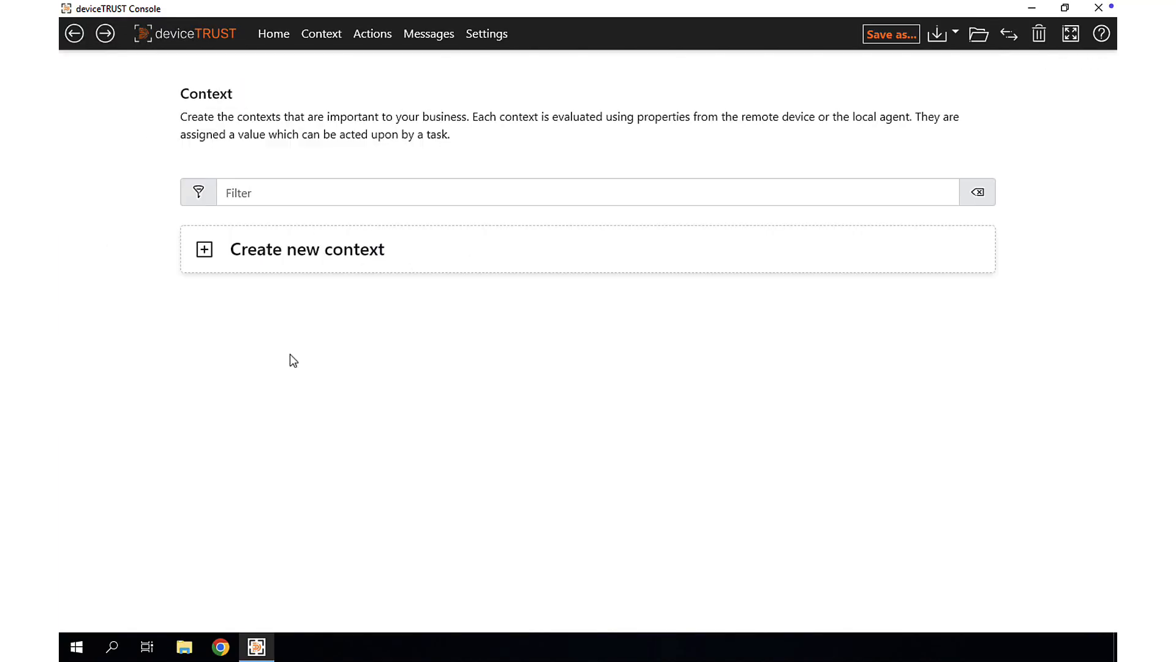
left_click(300, 257)
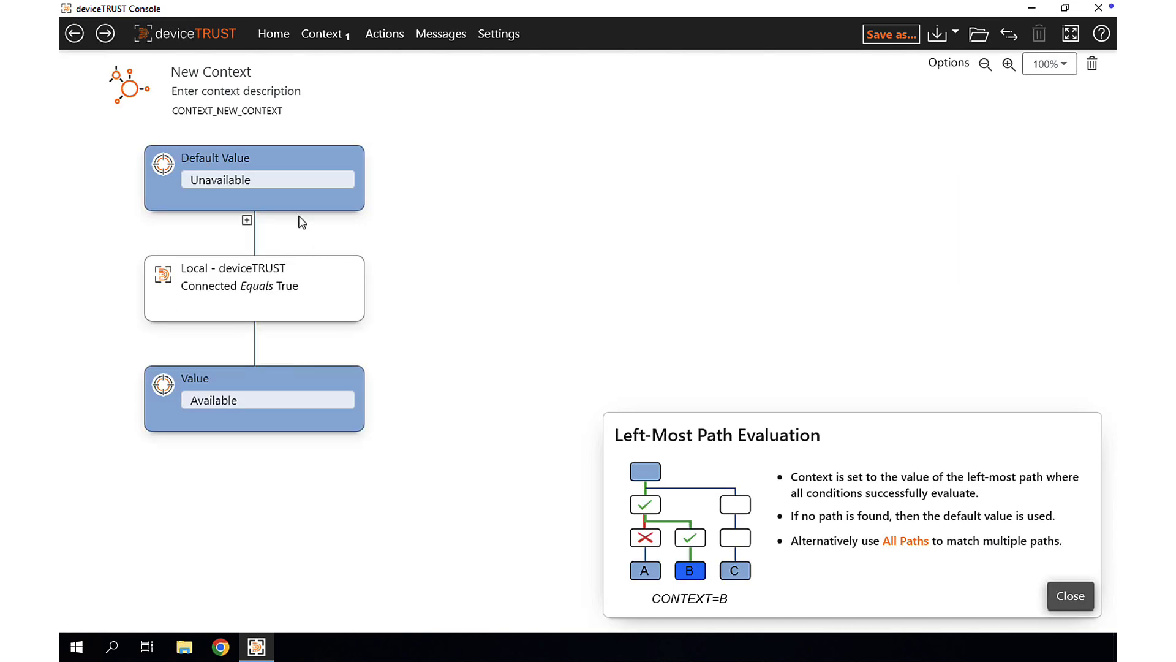
left_click(242, 68)
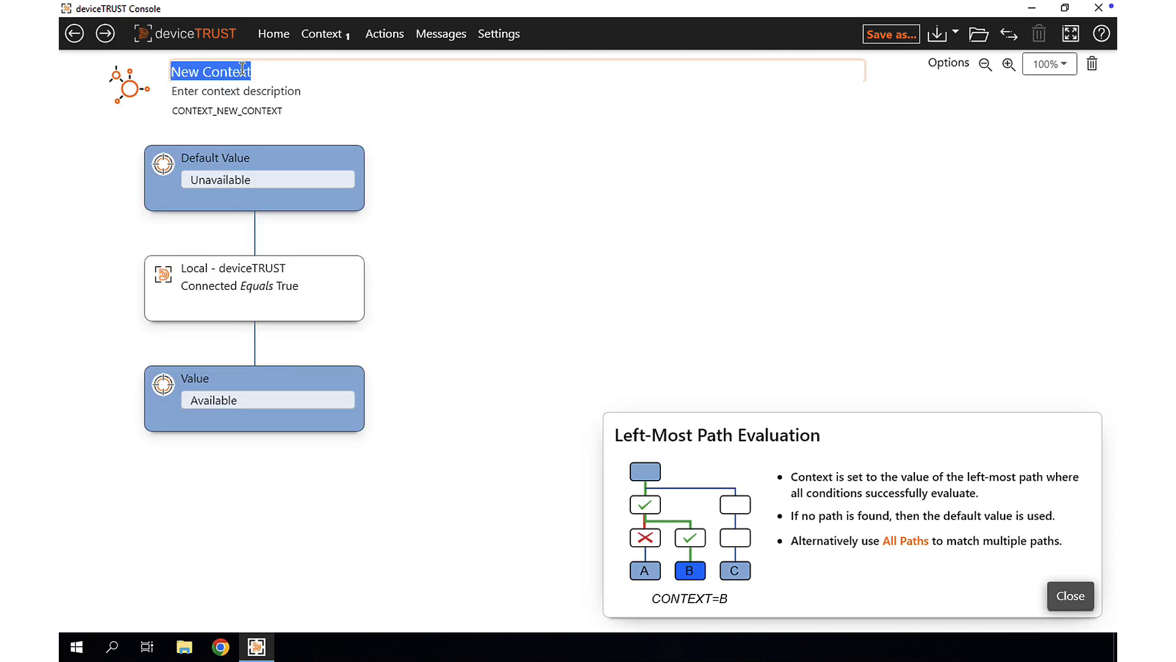
type("Geoloc")
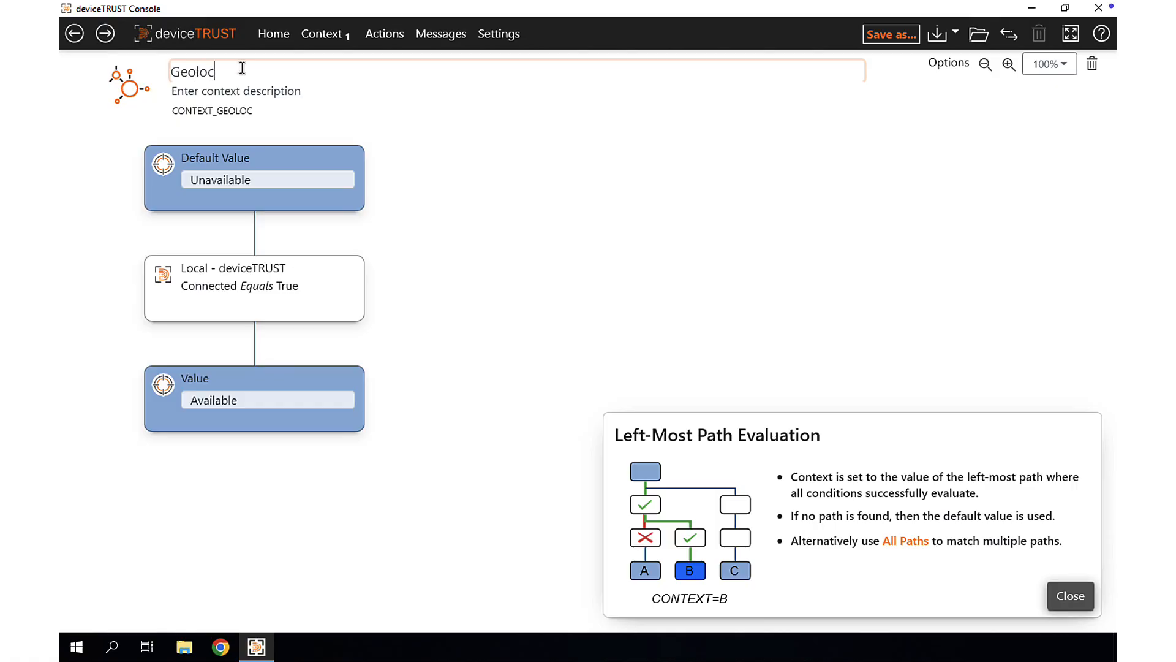
type("ation compliance")
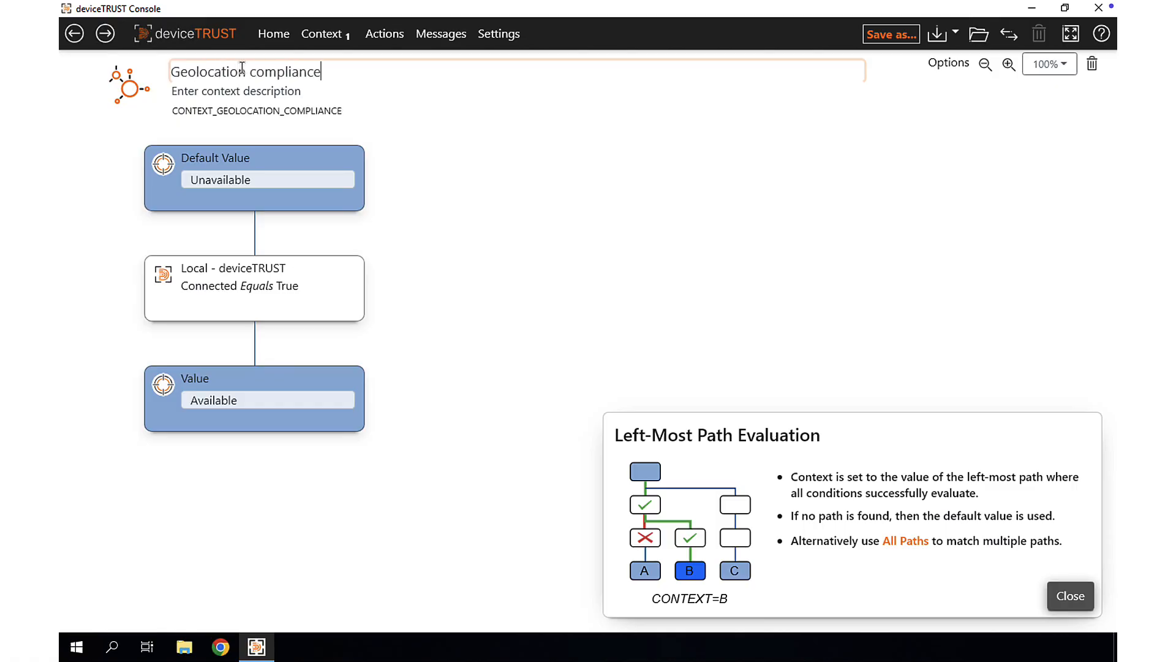
left_click(242, 177)
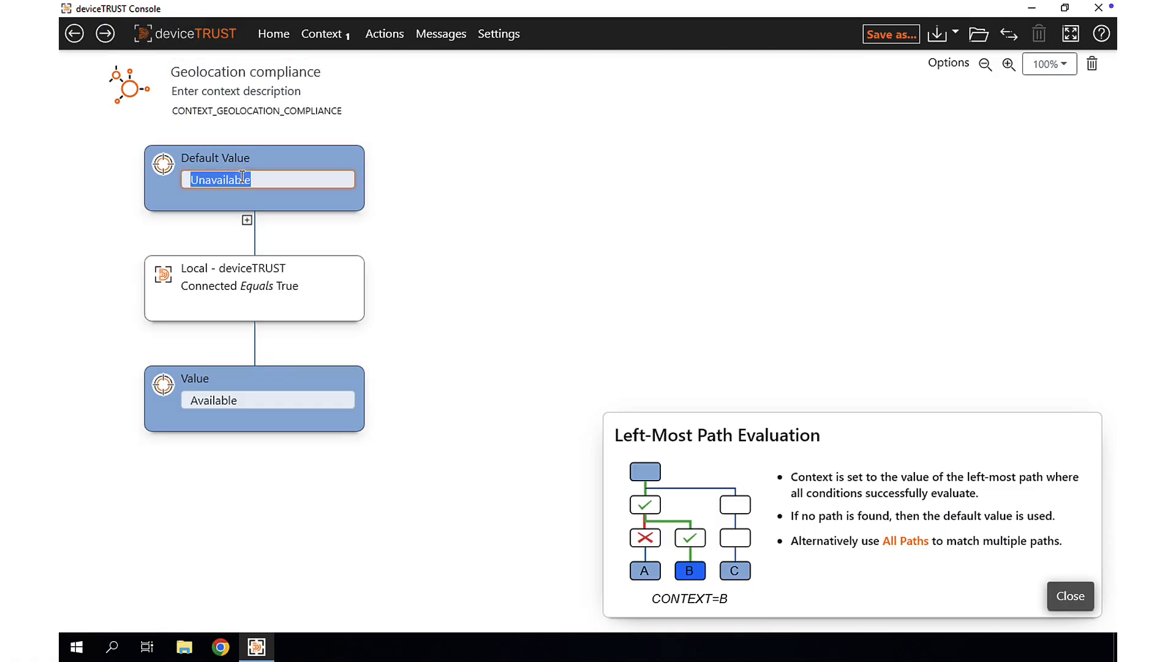
type("Disallowed")
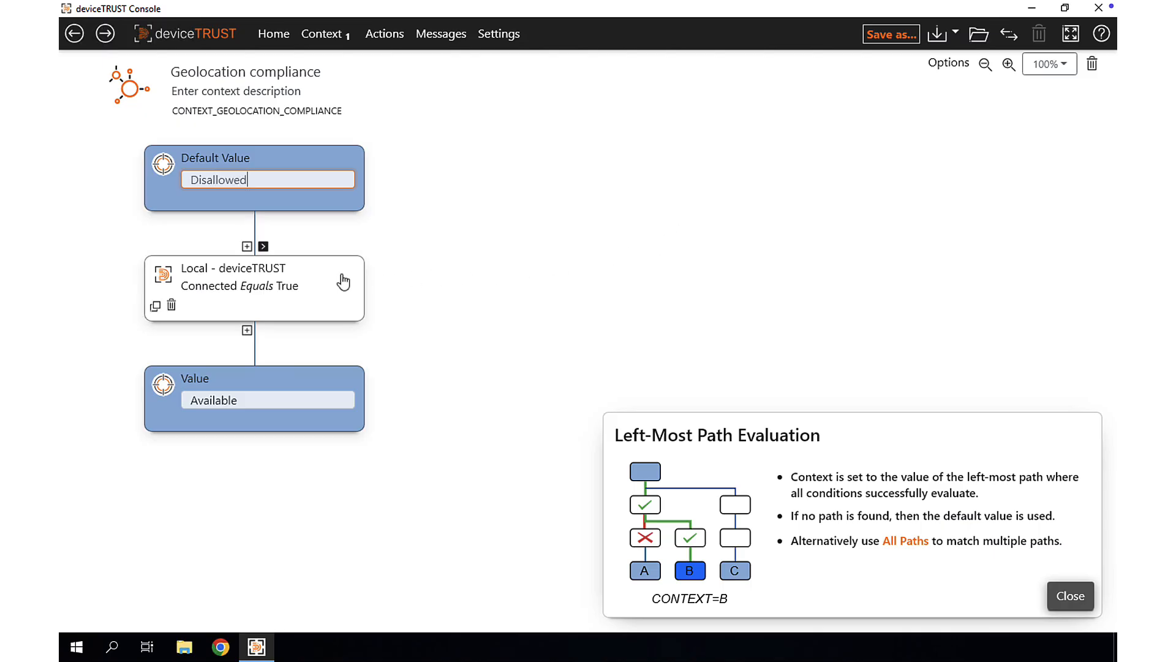
- Change the context's condition to the remote Location property Country equals US
left_click(290, 277)
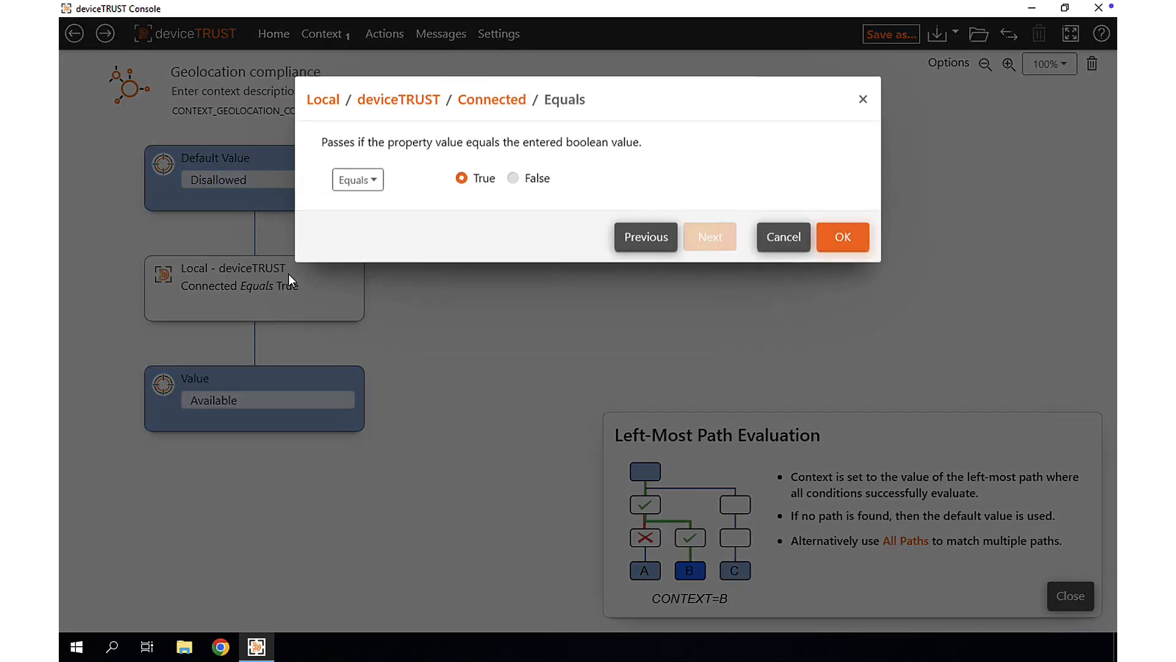
left_click(324, 105)
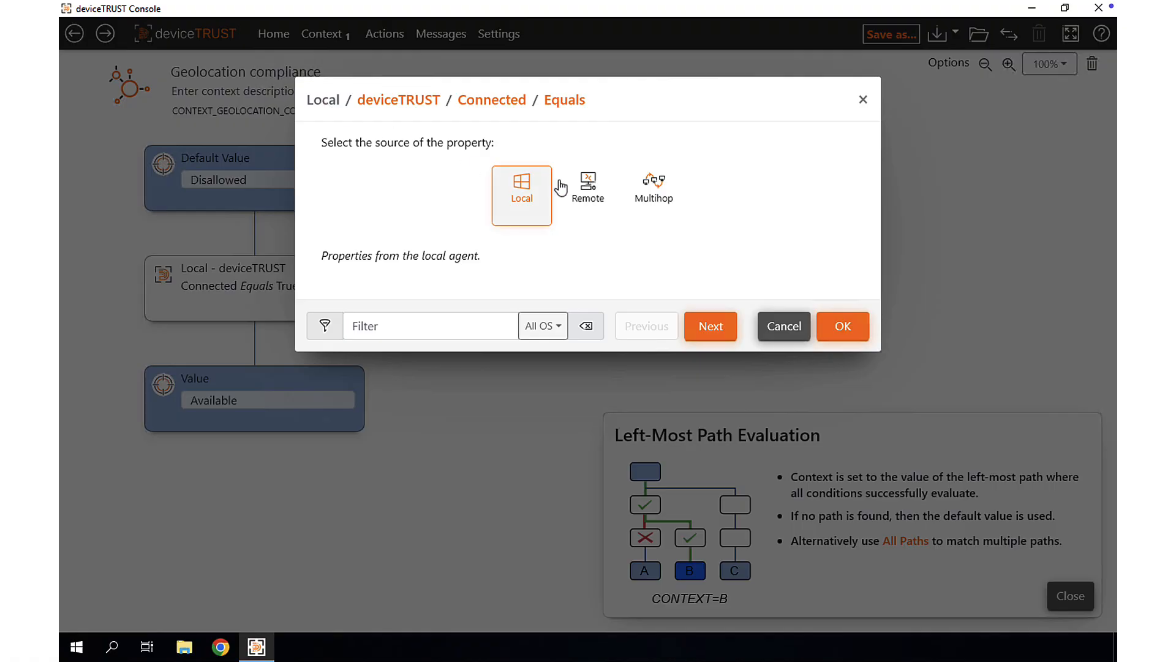
double_click(582, 189)
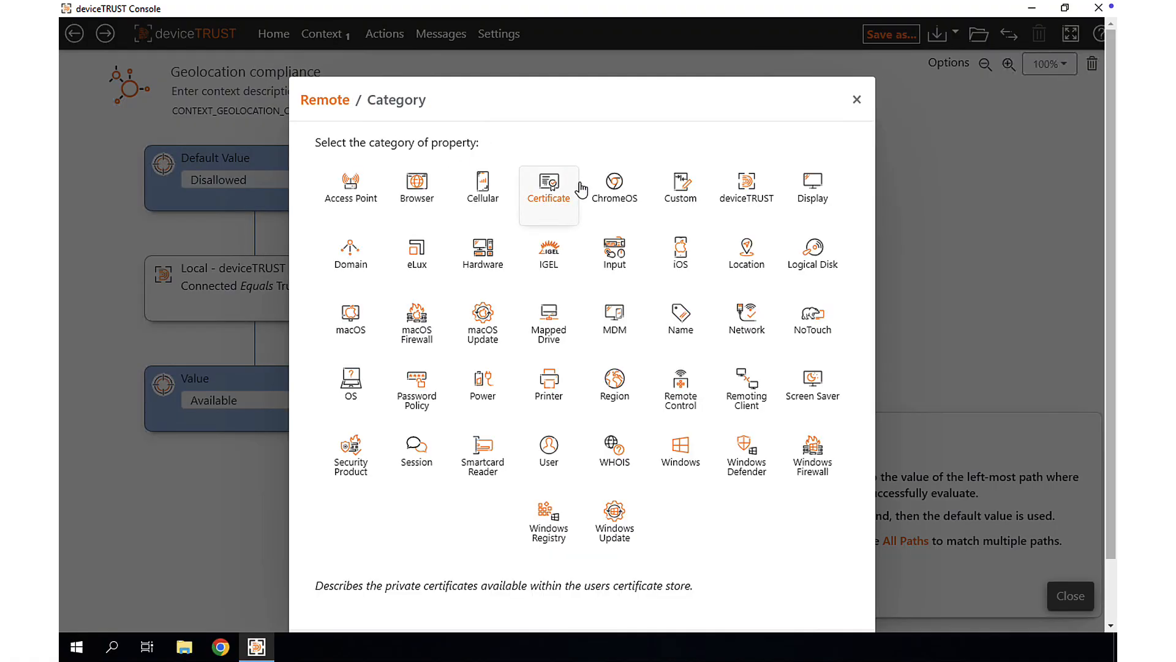
double_click(751, 252)
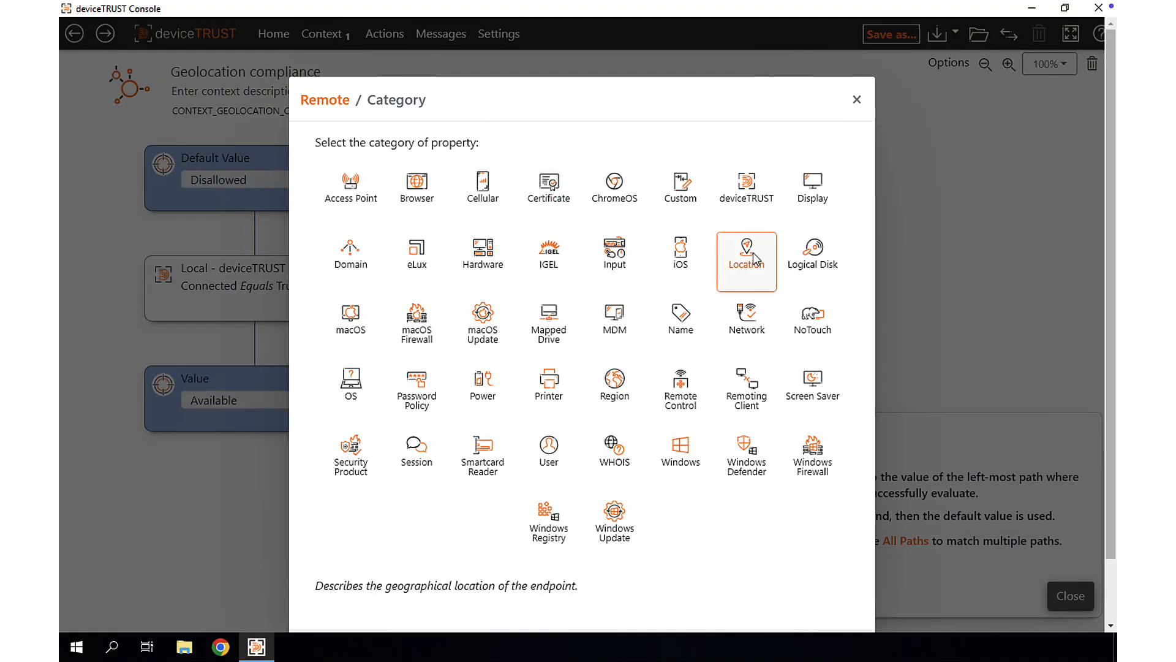
double_click(488, 181)
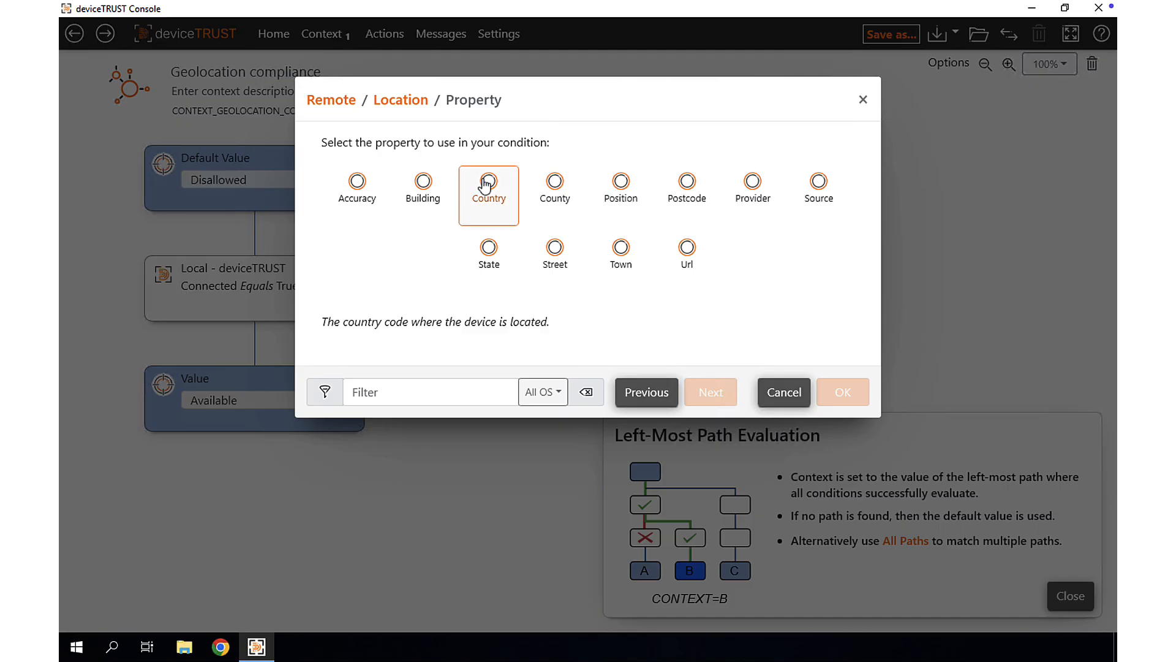
left_click(484, 183)
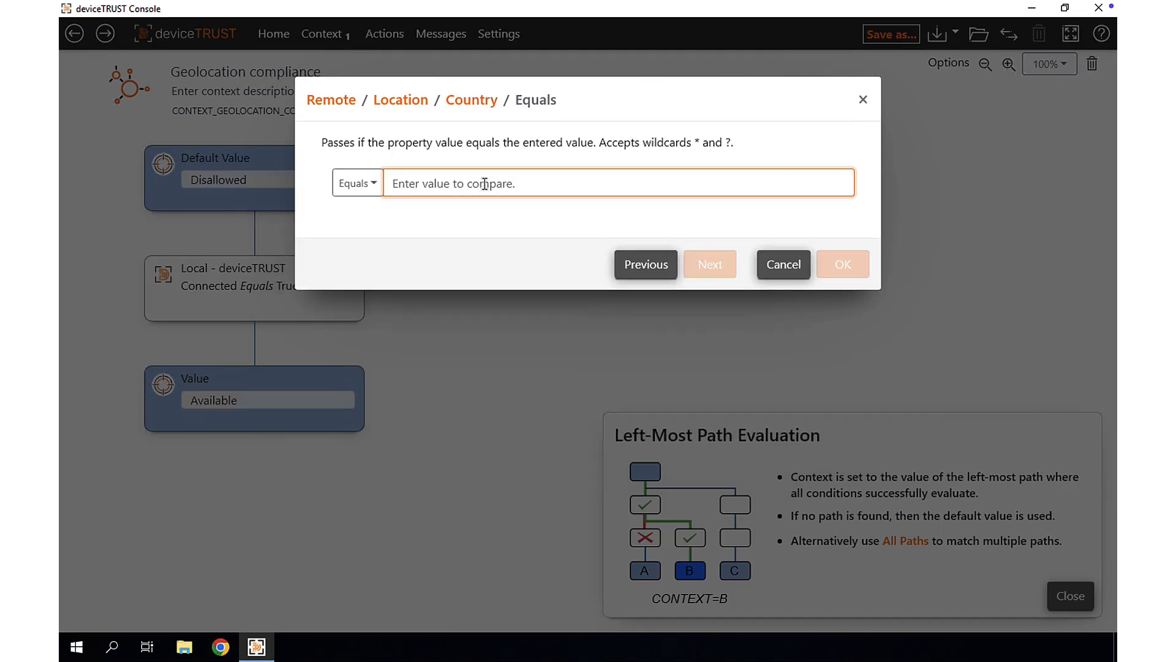
type("US")
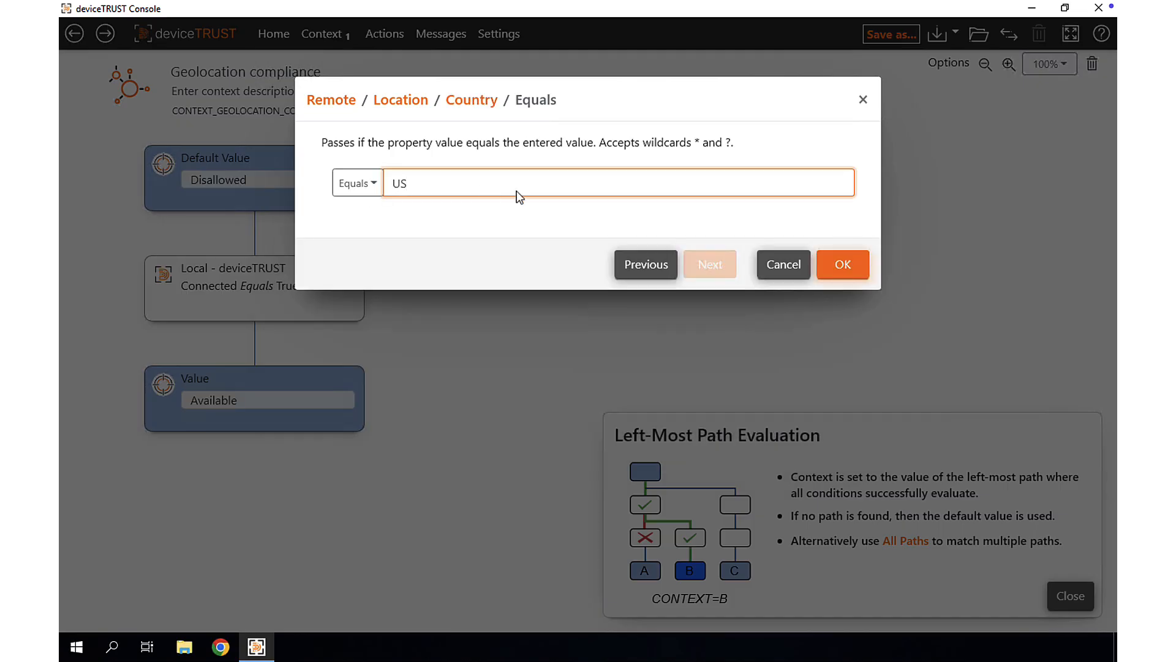
left_click(842, 265)
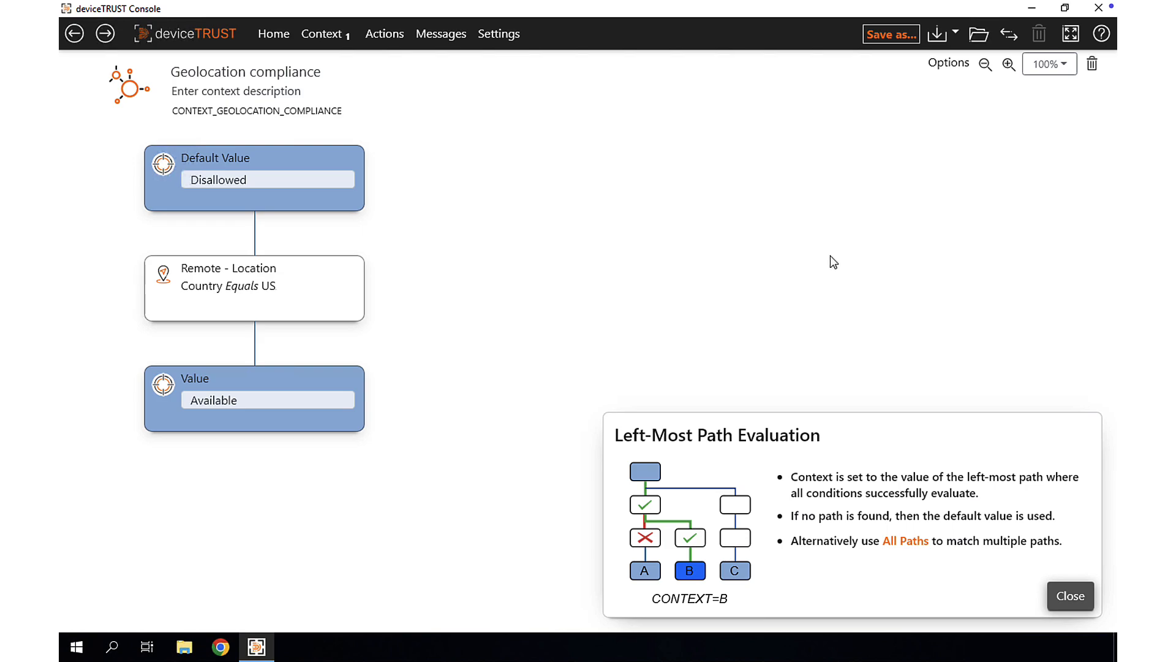
- Create a new action named Geofence action
left_click(376, 37)
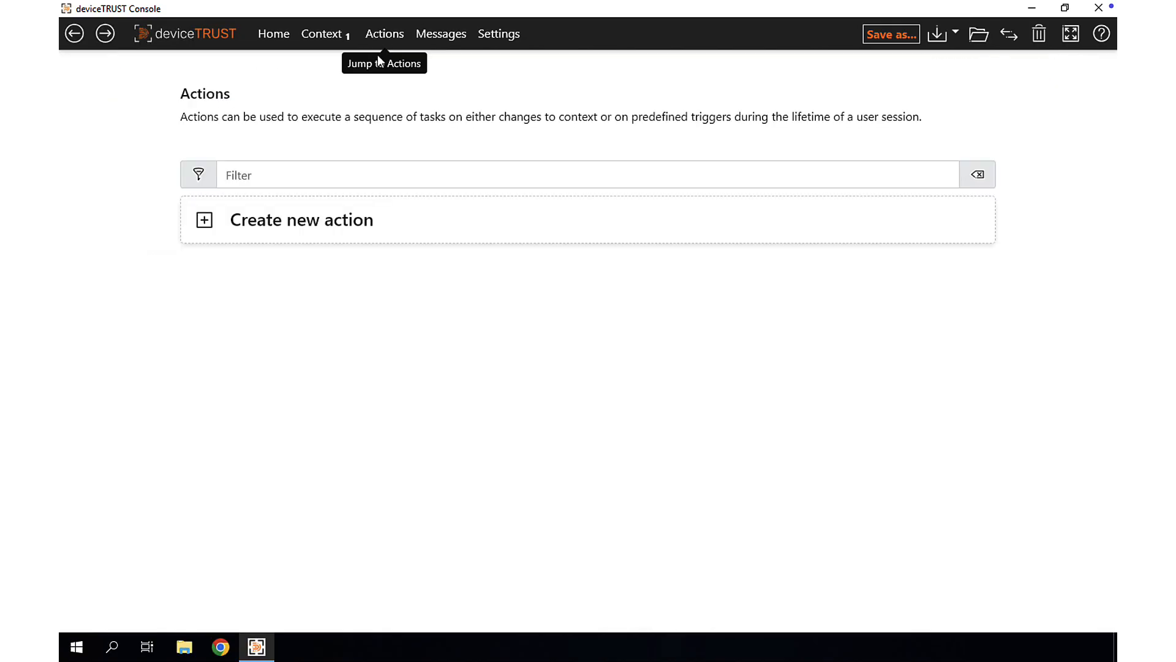
left_click(328, 226)
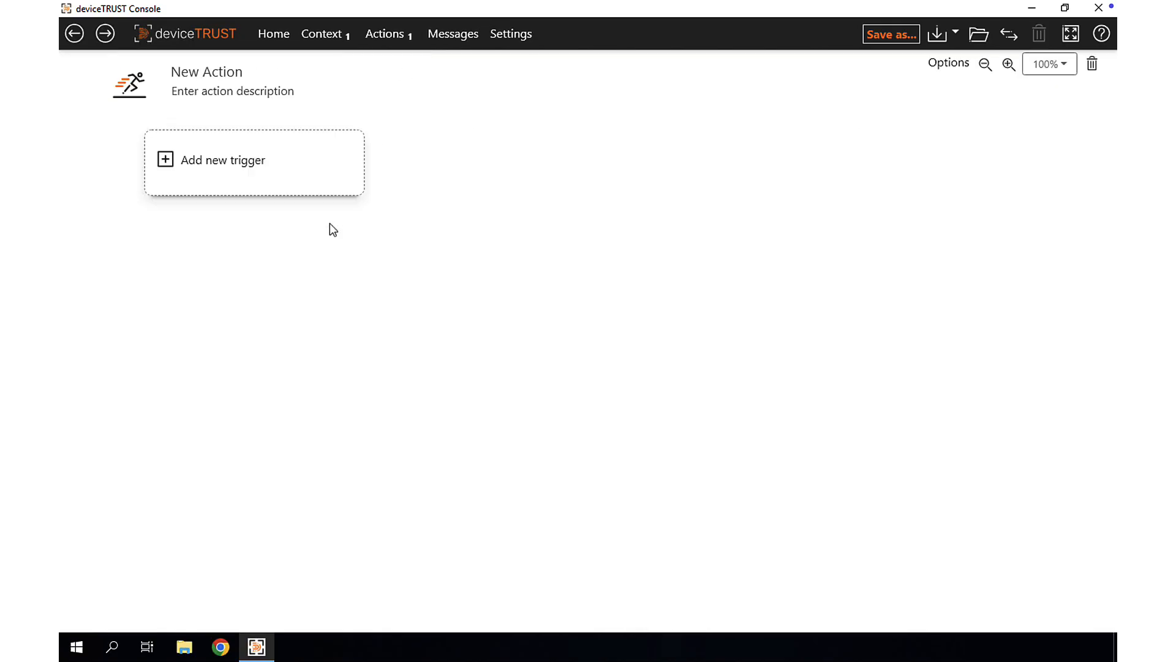
left_click(233, 72)
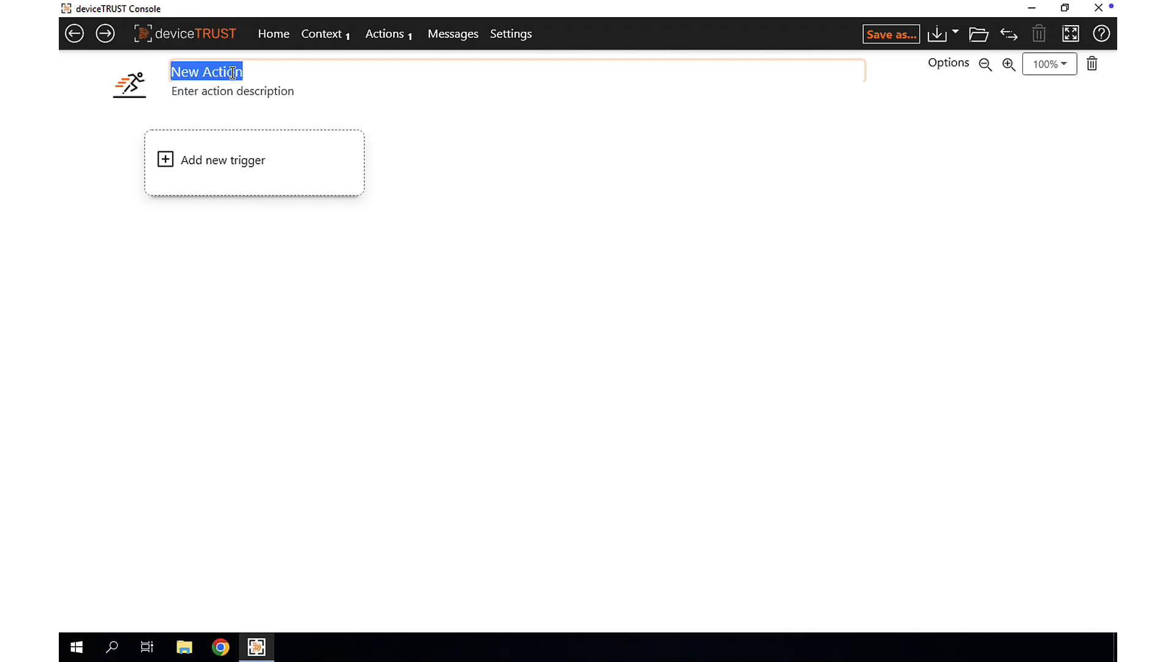
type("Geofence")
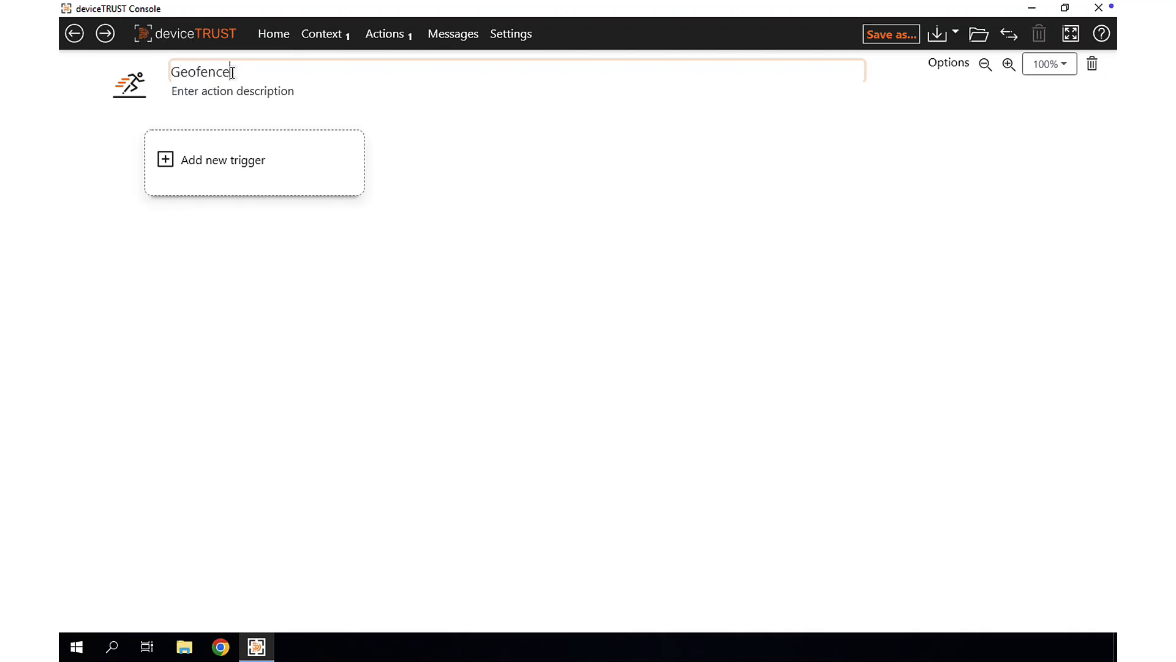
type(" action")
- Add a context trigger to the action that executes tasks when Geolocation compliance equals Disallowed
left_click(243, 154)
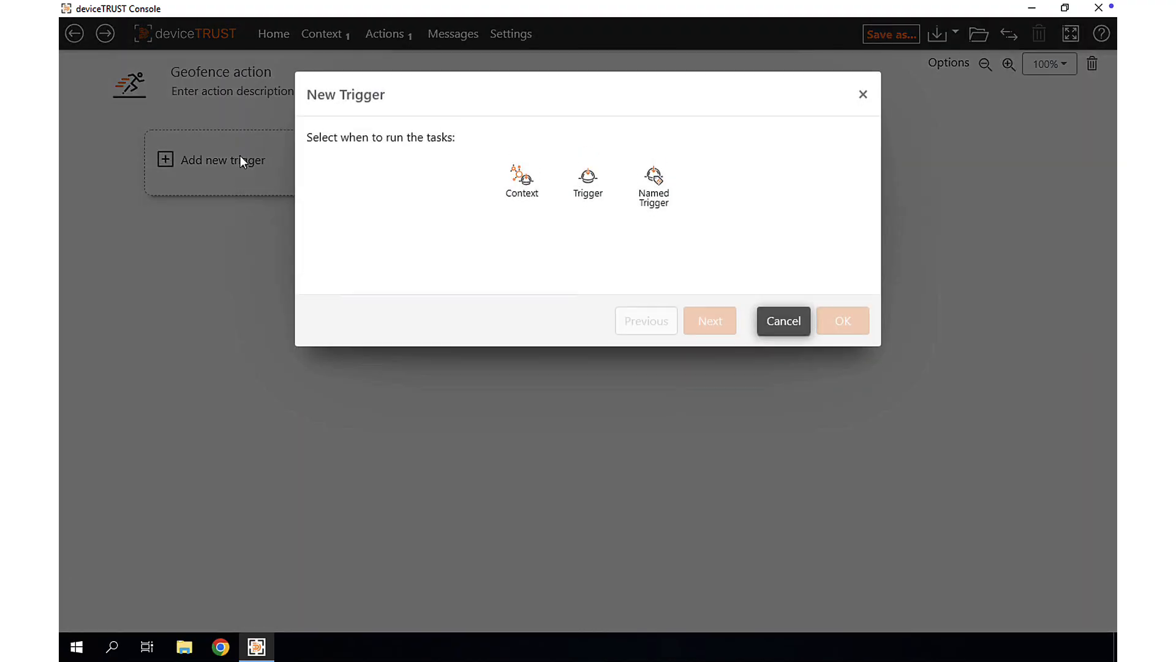
left_click(524, 199)
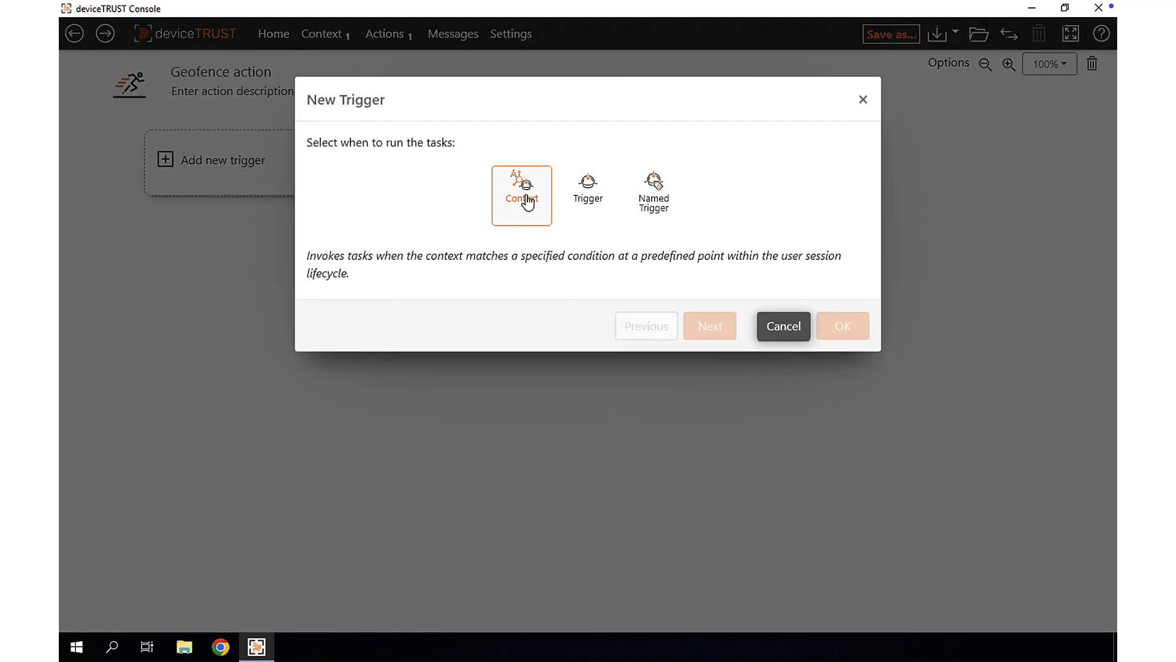
double_click(526, 201)
left_click(526, 201)
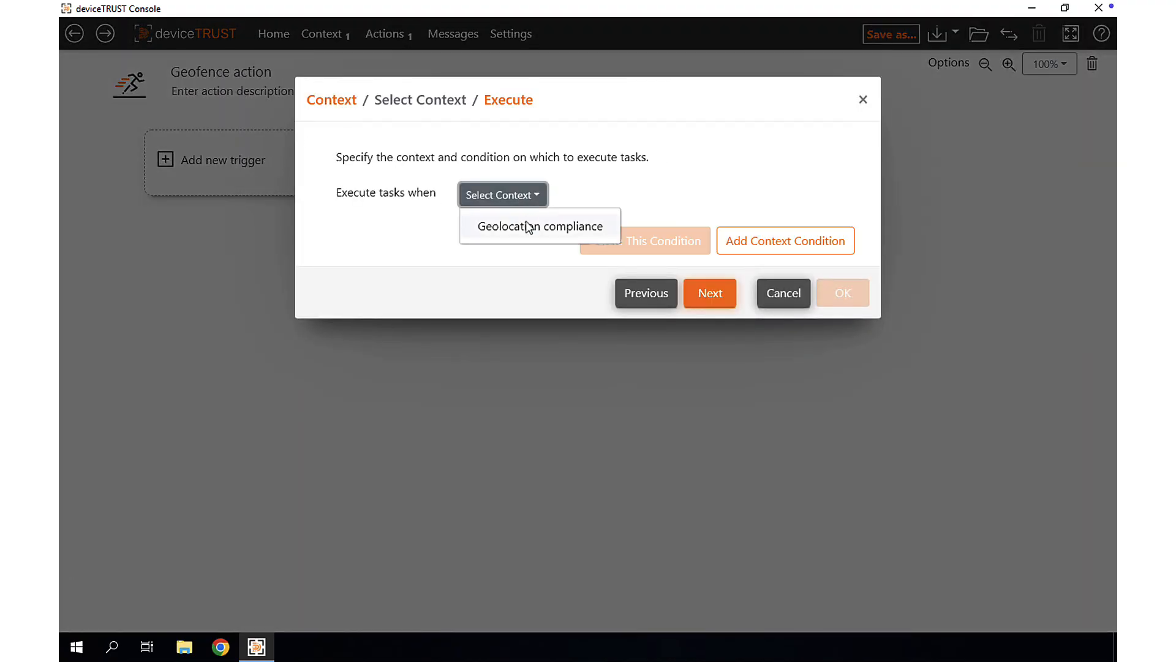
left_click(527, 227)
left_click(379, 229)
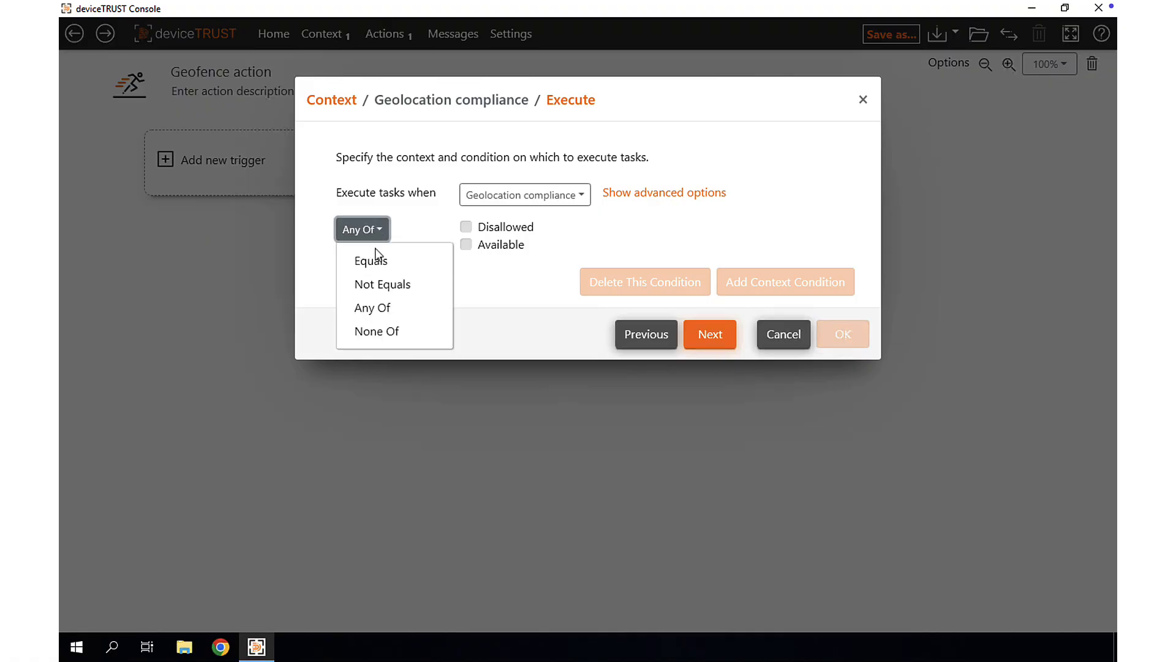
left_click(371, 262)
left_click(478, 236)
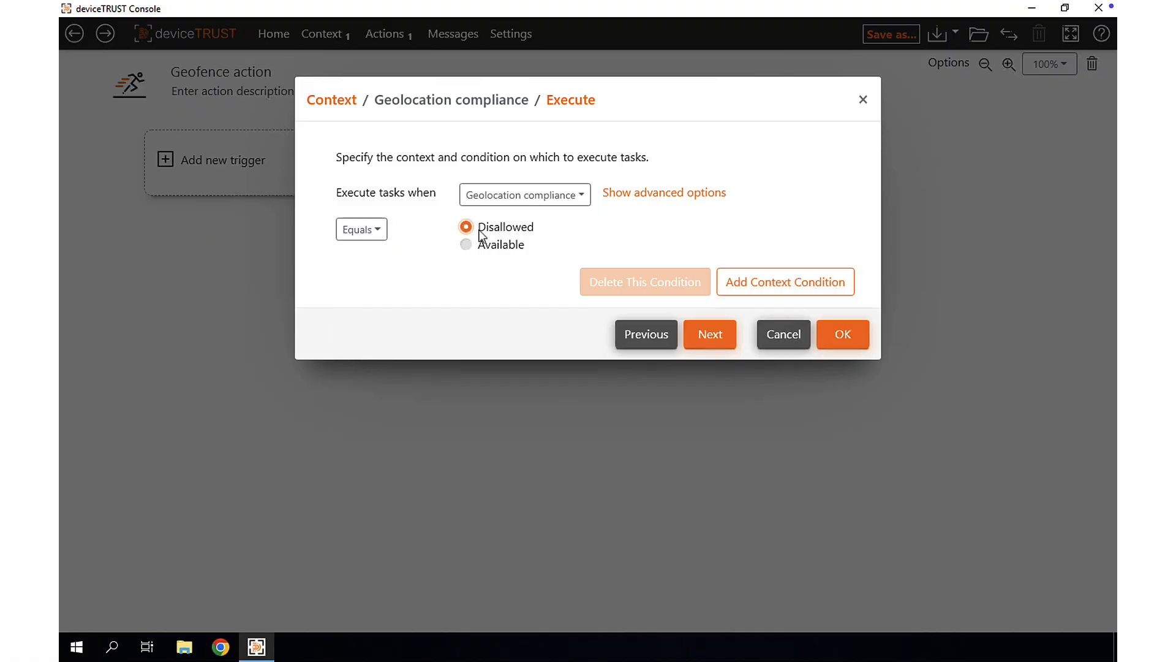
left_click(836, 345)
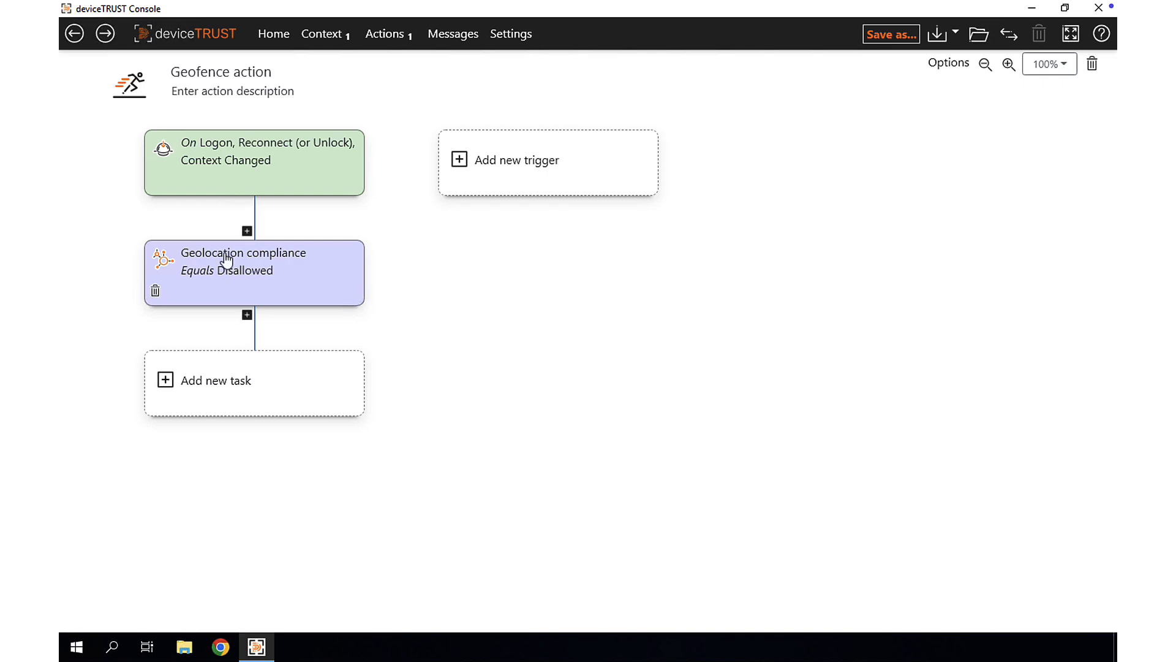
- Add a Deny Access task to the Geofence action with the title Geolocation compliance
left_click(223, 379)
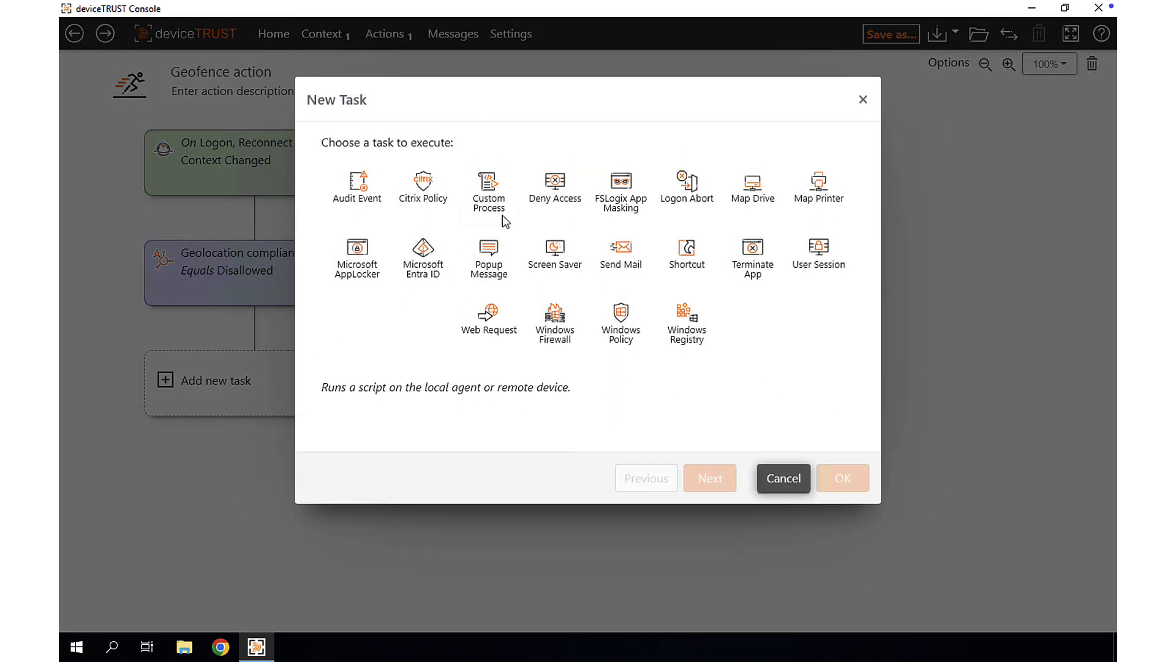
double_click(554, 183)
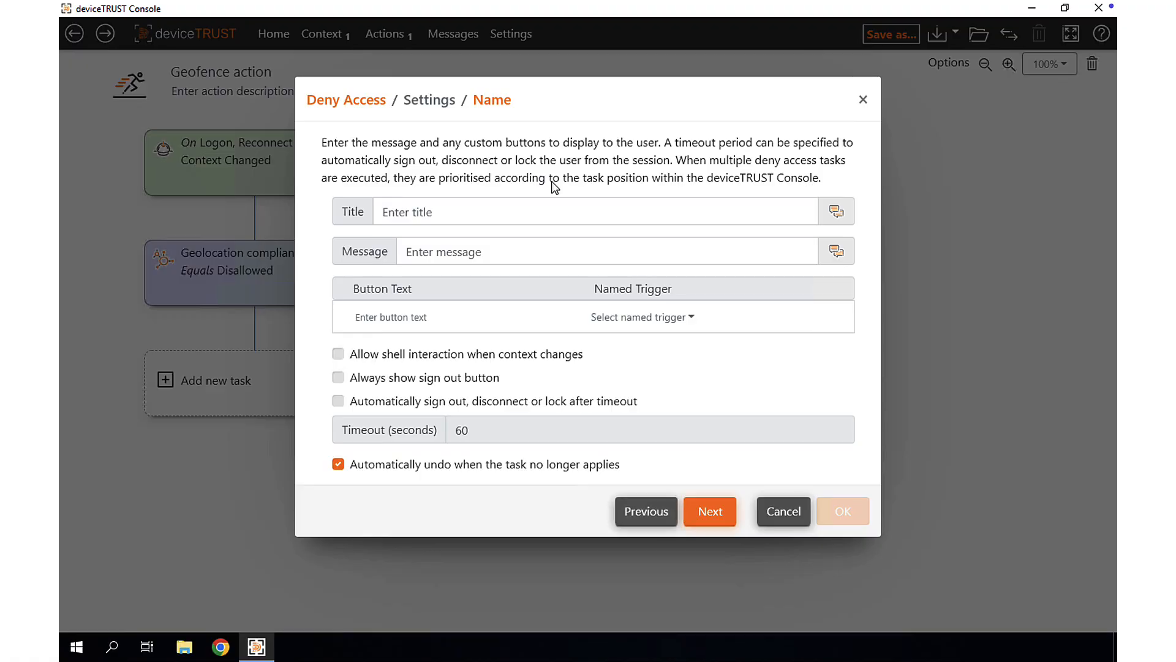
left_click(528, 205)
type("G")
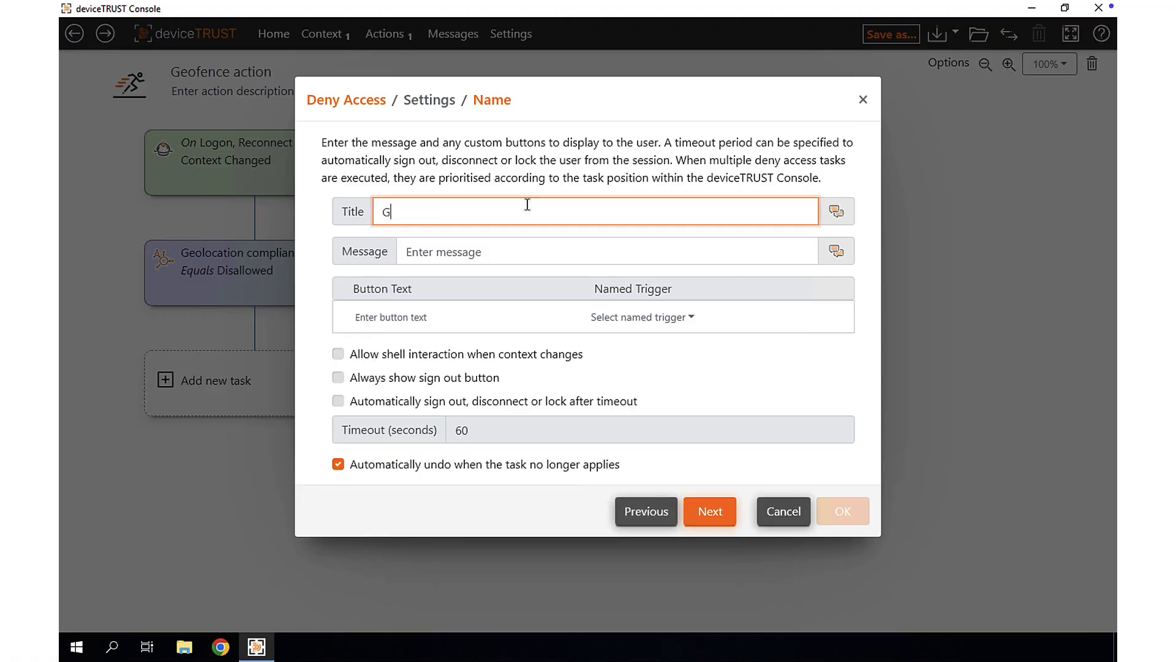
type("eolocation compliance")
- Enter the message "You are attempting to access corporate resources from a restricted country: %REMOTE_LOCATION_COUNTRY%" and enable automatic sign out, disconnect or lock after timeout
left_click(677, 251)
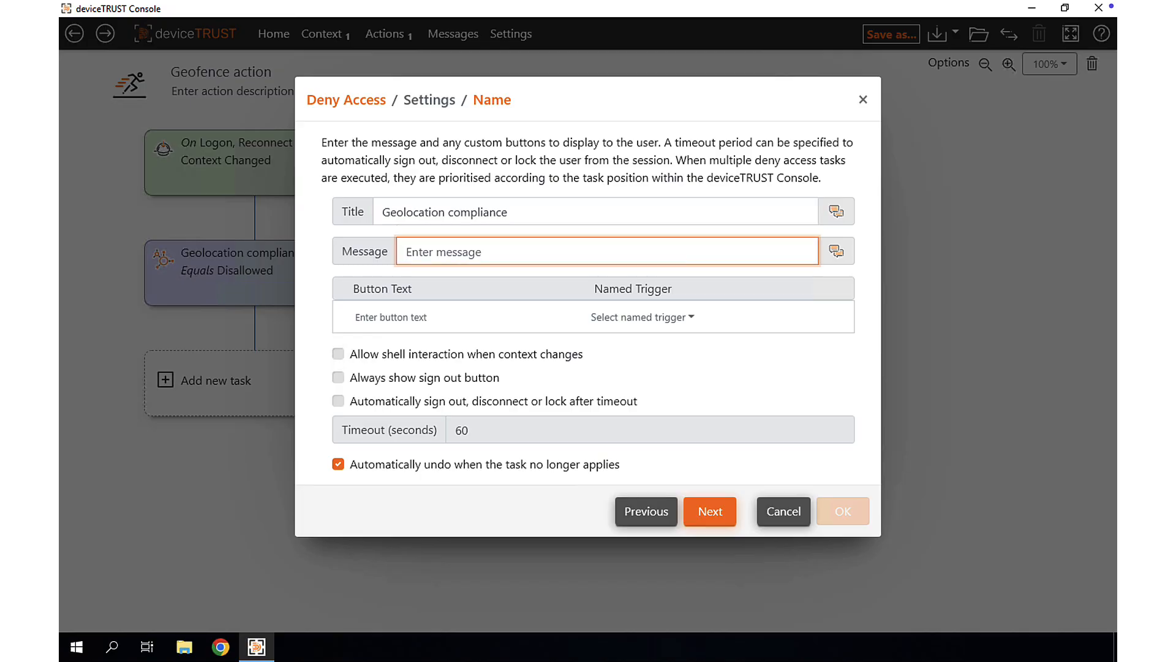
key("ctrl+v")
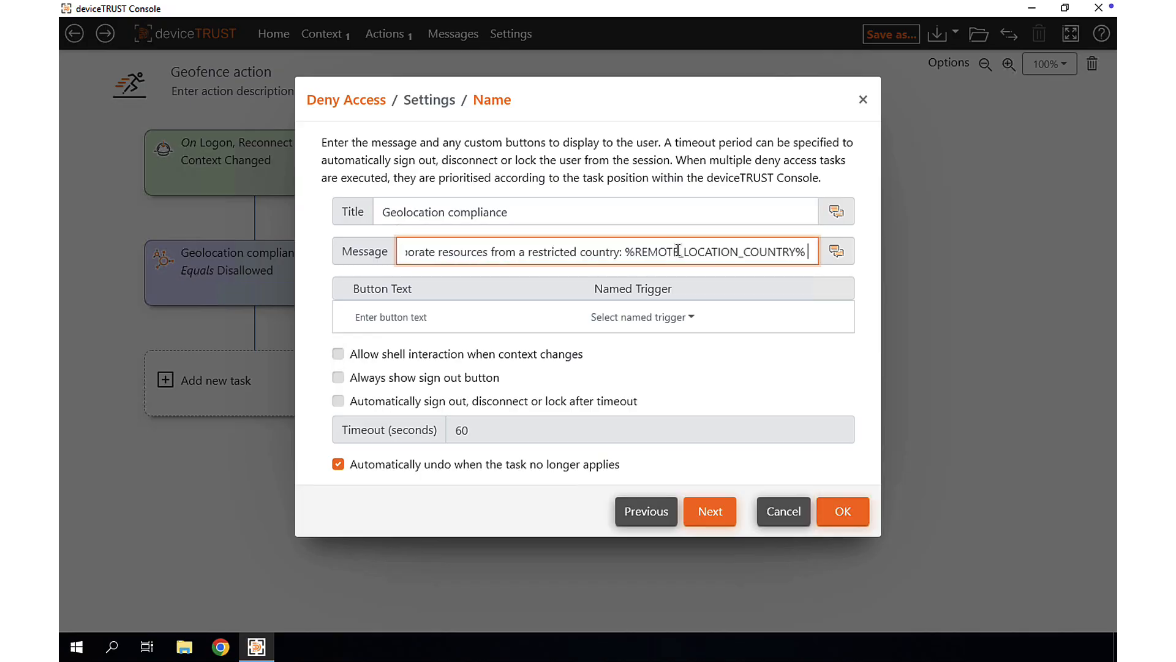
key("Home")
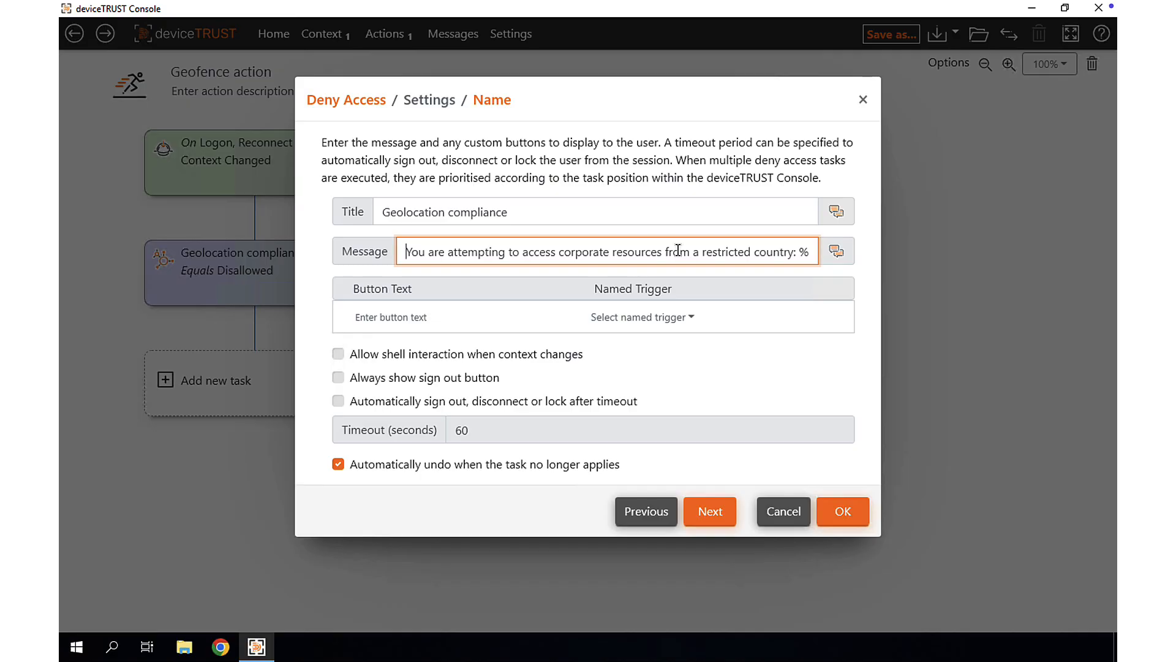
left_click(466, 401)
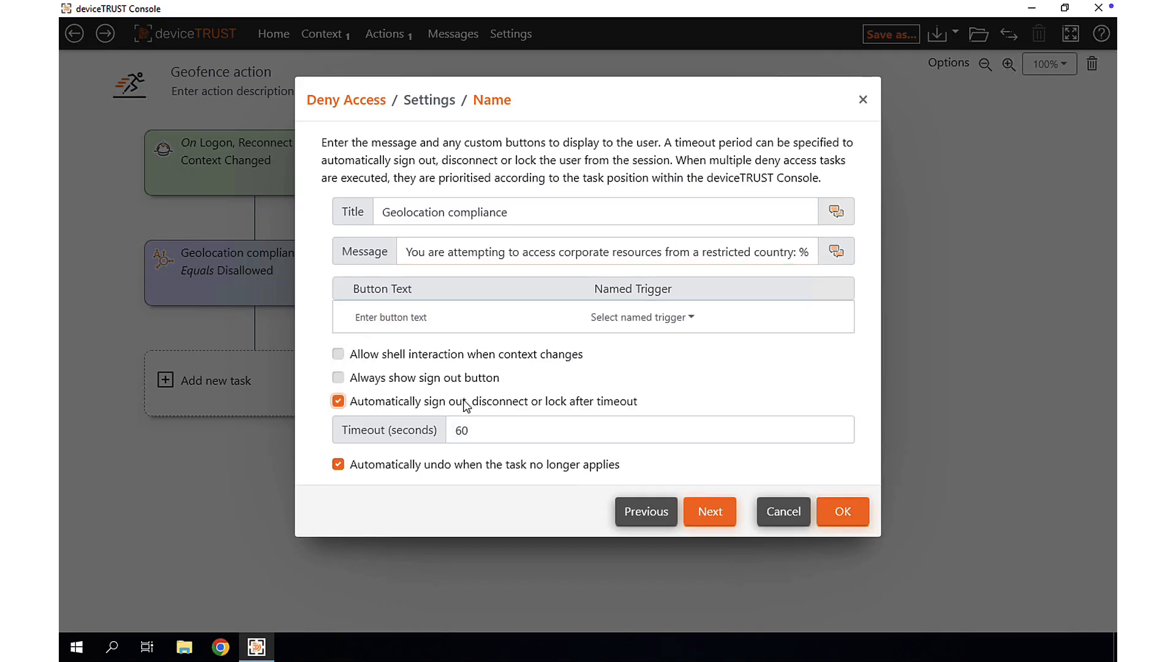
left_click(847, 518)
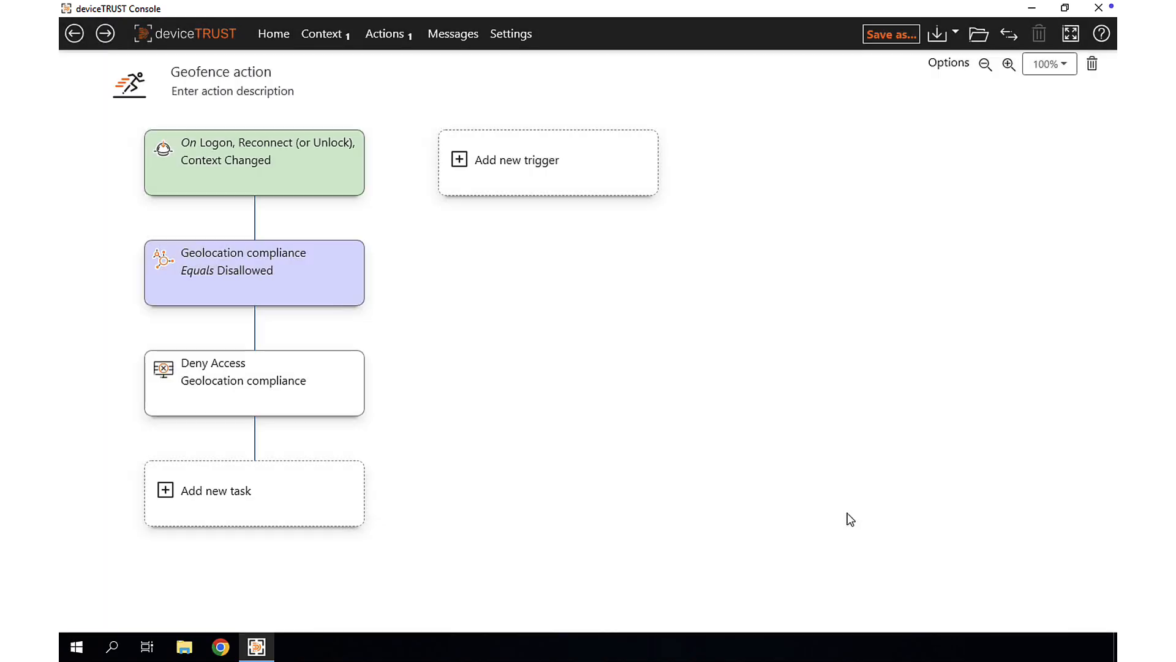
- Add a new setting of type Properties to the policy
left_click(518, 40)
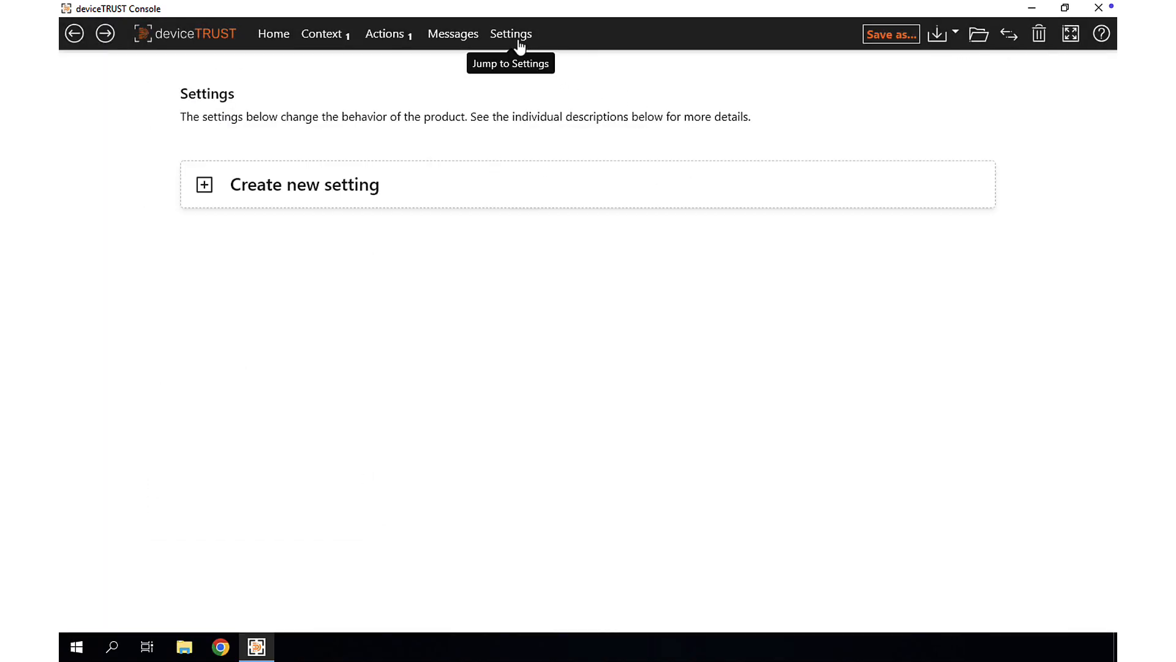
left_click(279, 184)
left_click(619, 263)
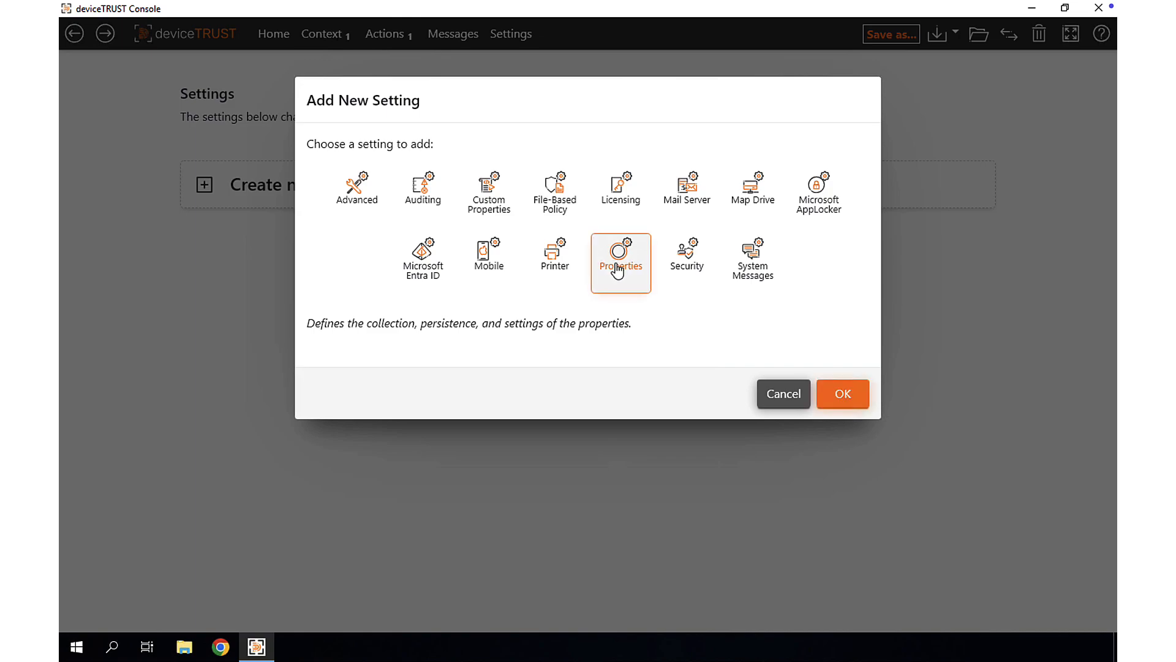
left_click(840, 389)
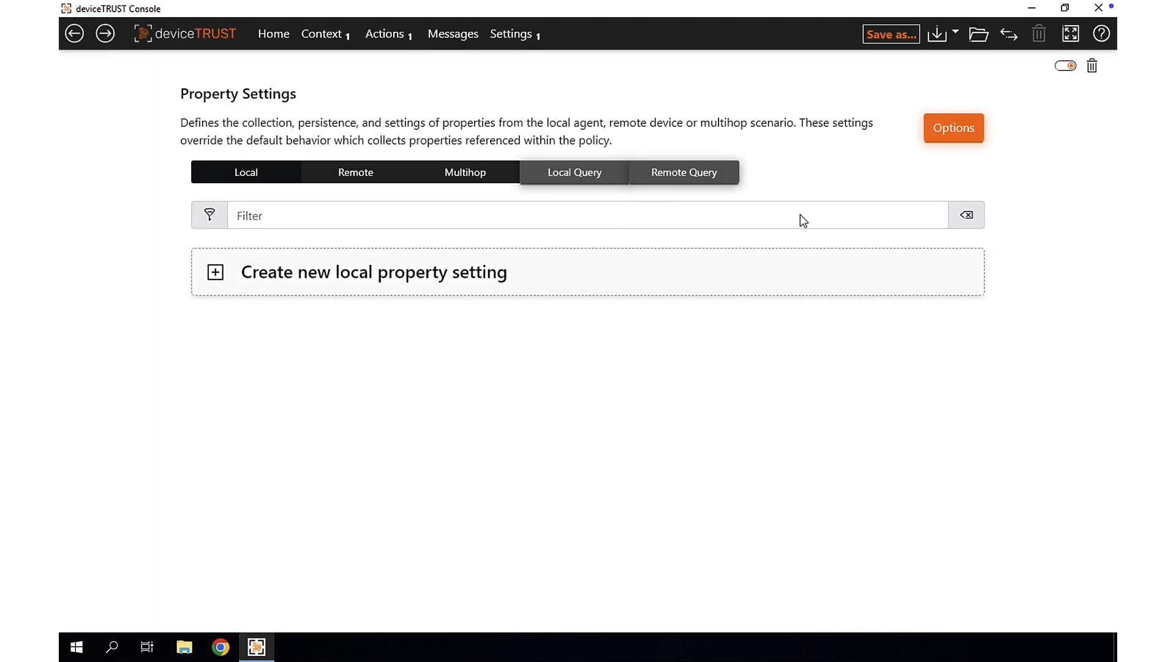
- Set the permitted source for OS location services in the property options to Satellite, Wi-Fi, Cellular, IP Address
left_click(947, 130)
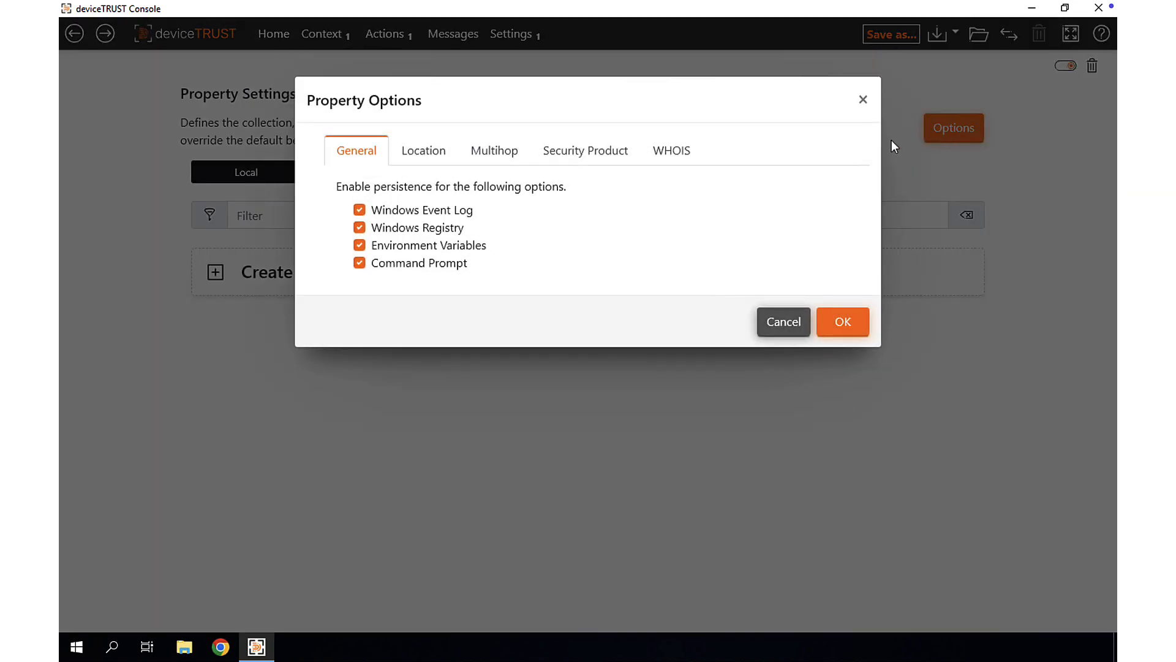
left_click(429, 153)
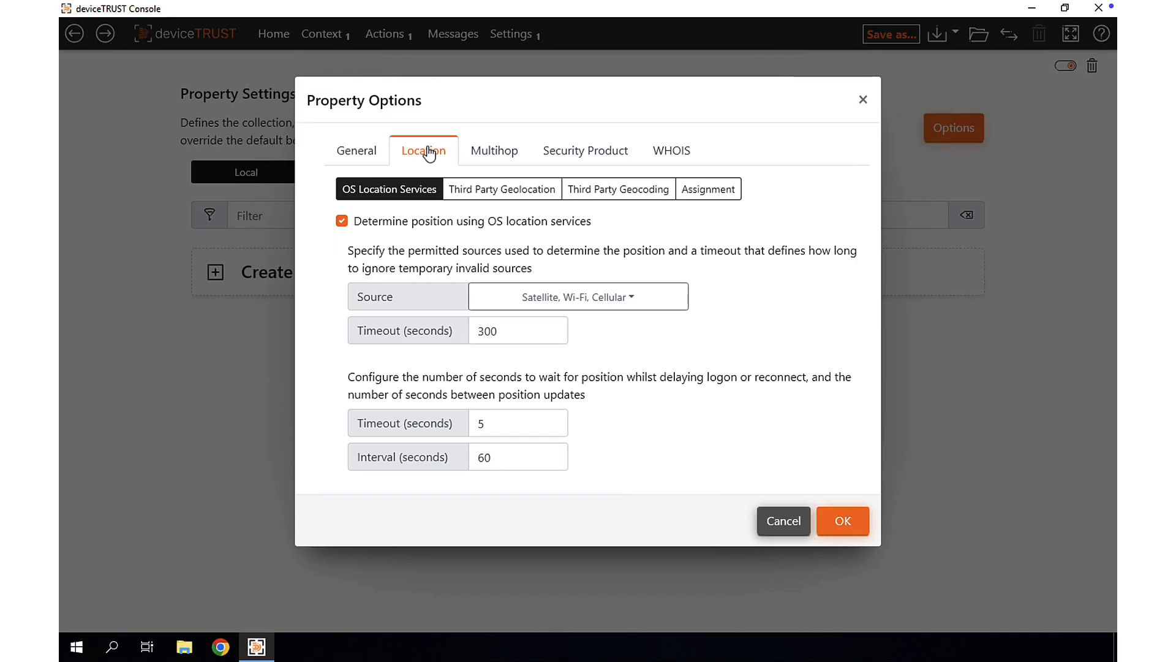
left_click(633, 302)
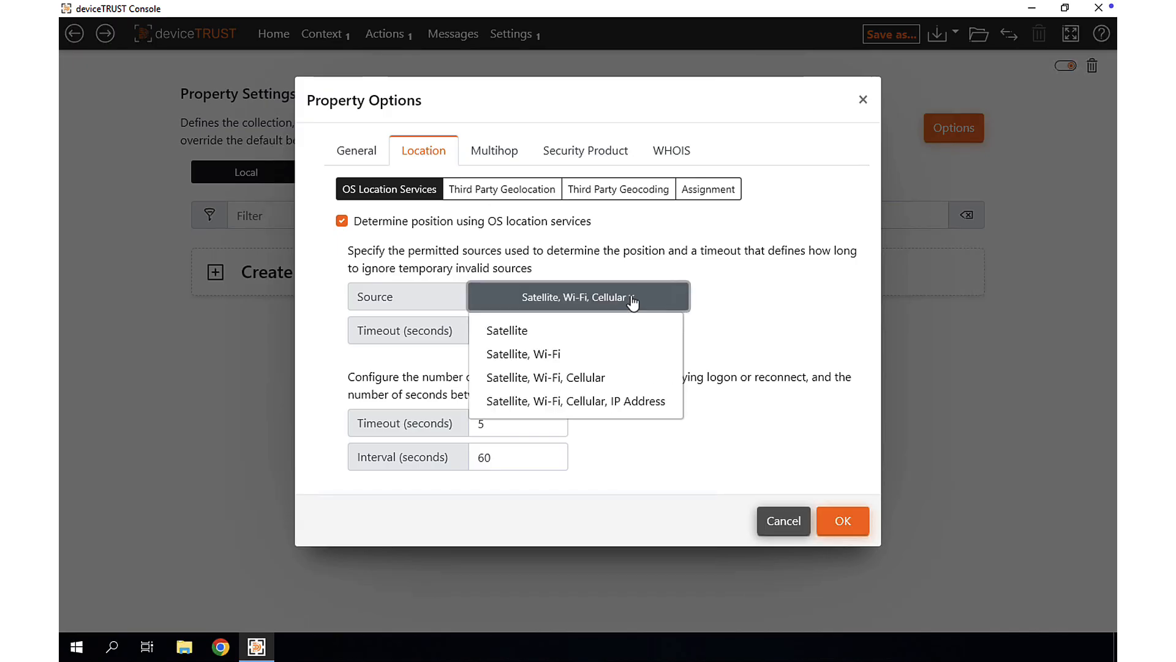
left_click(622, 404)
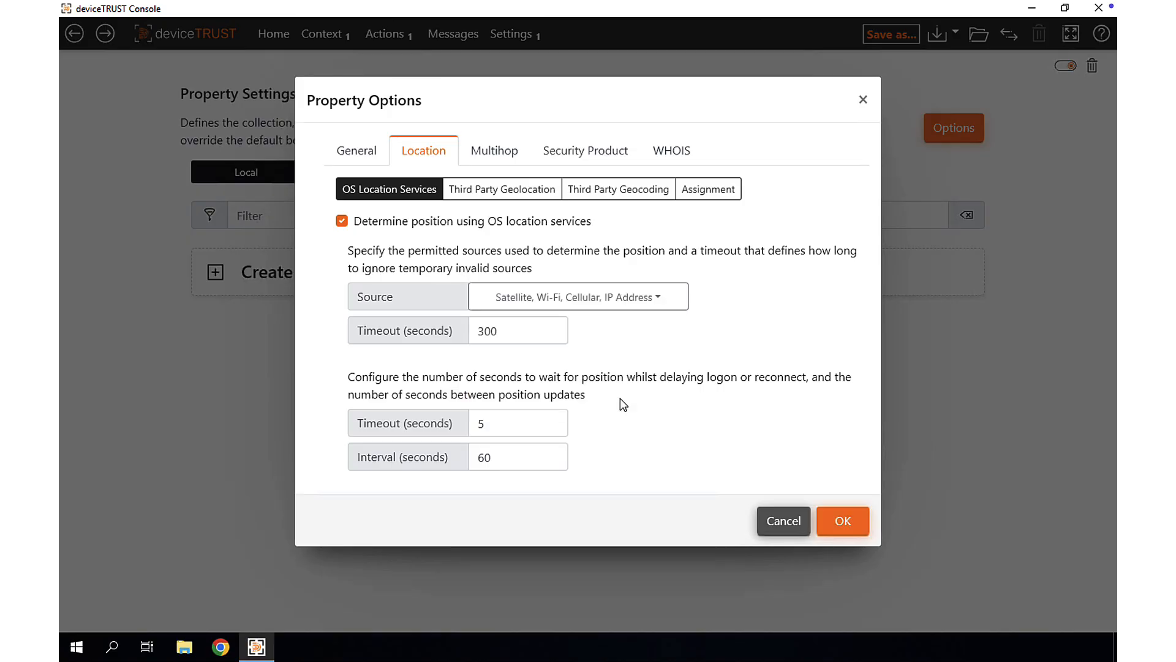
left_click(844, 522)
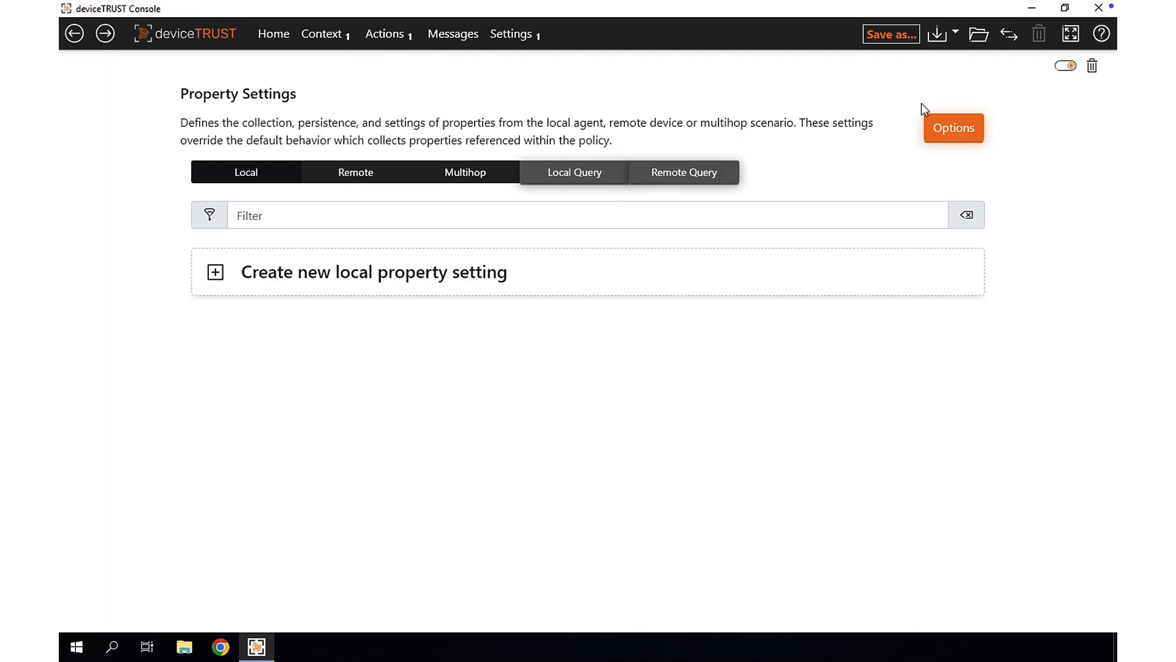
- Save the configuration as an encrypted file-based policy named 2025-12-15_20-41_deviceTRUST_Policy.dtpol in C:\ProgramData\deviceTRUST\Policy
left_click(898, 37)
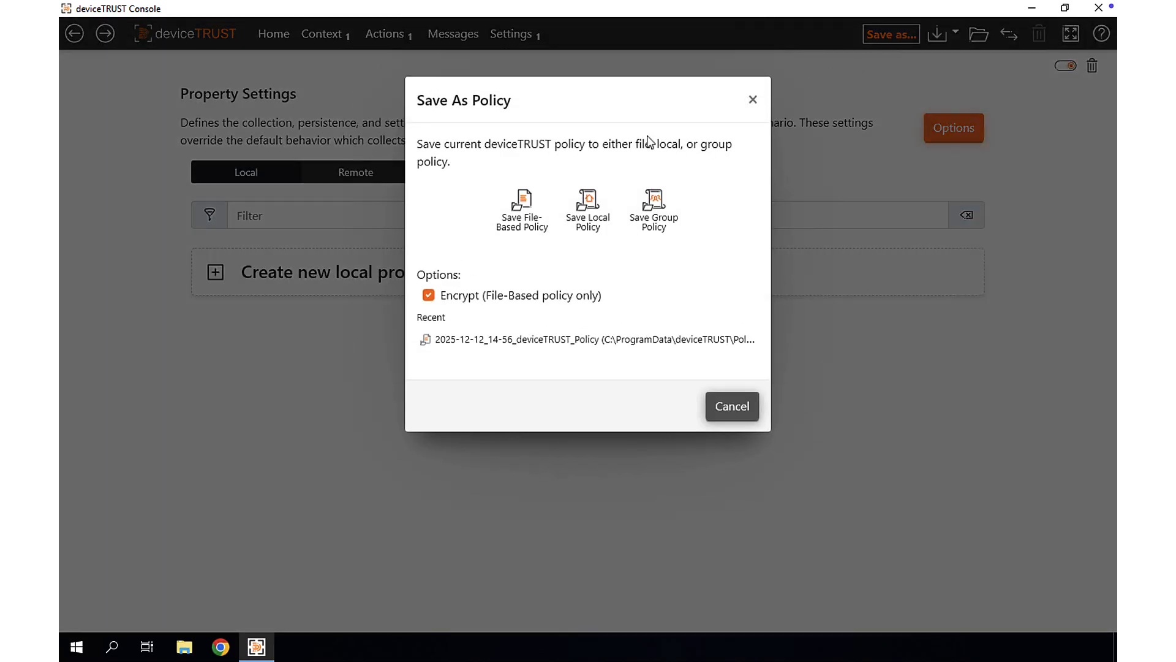
left_click(526, 202)
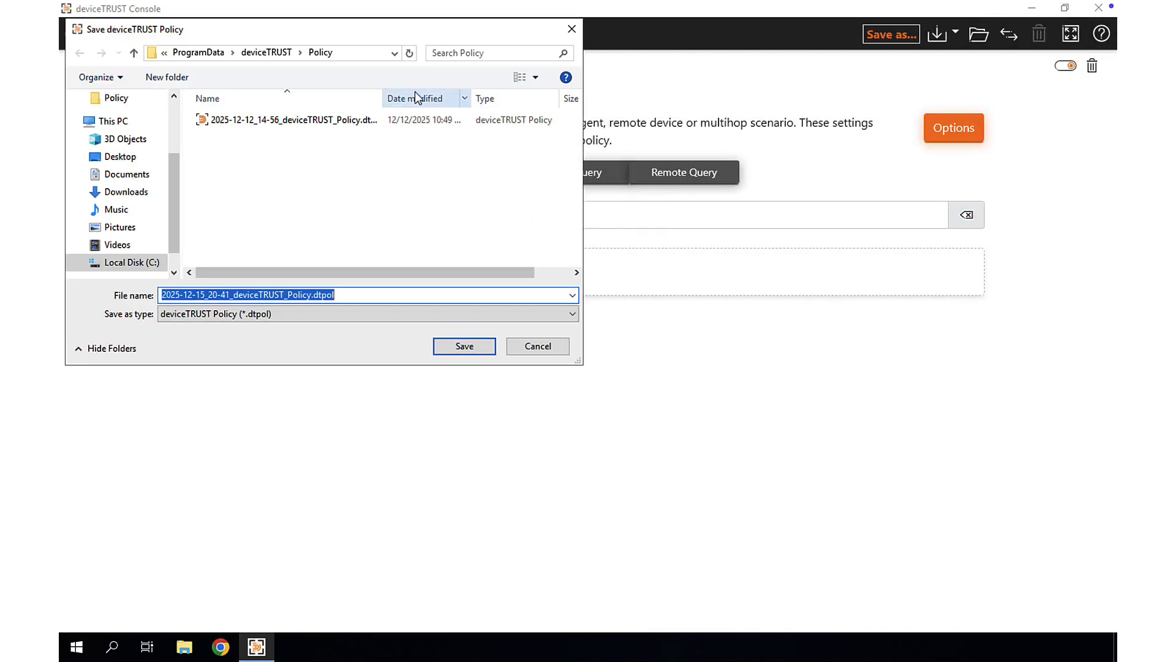
left_click(367, 53)
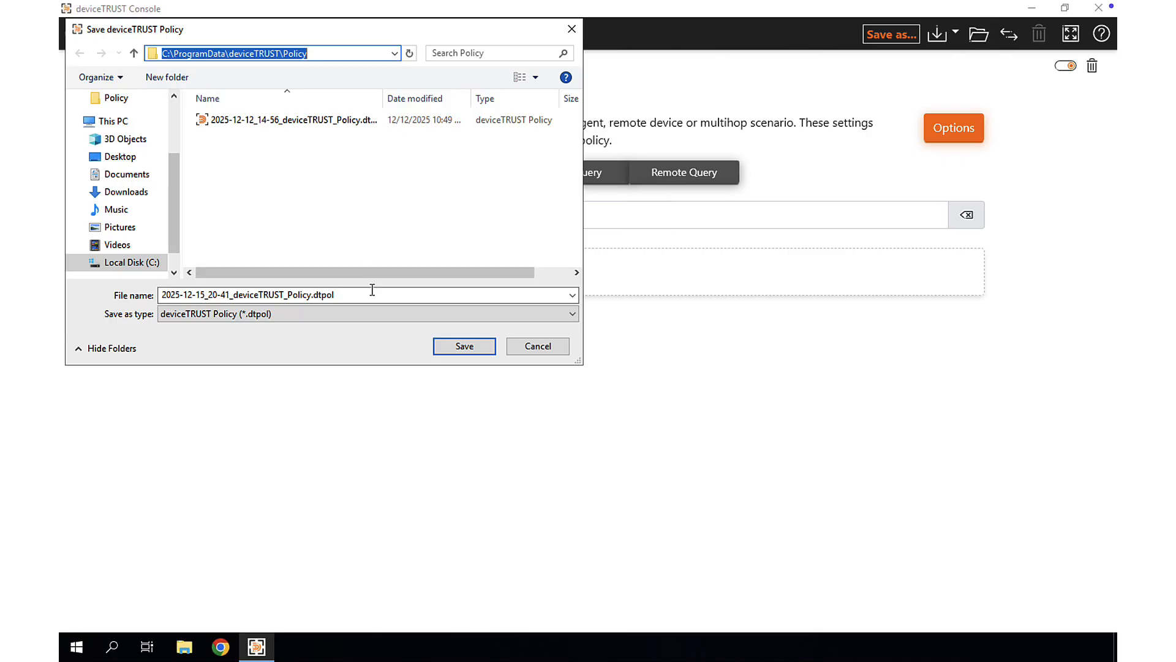
left_click(462, 347)
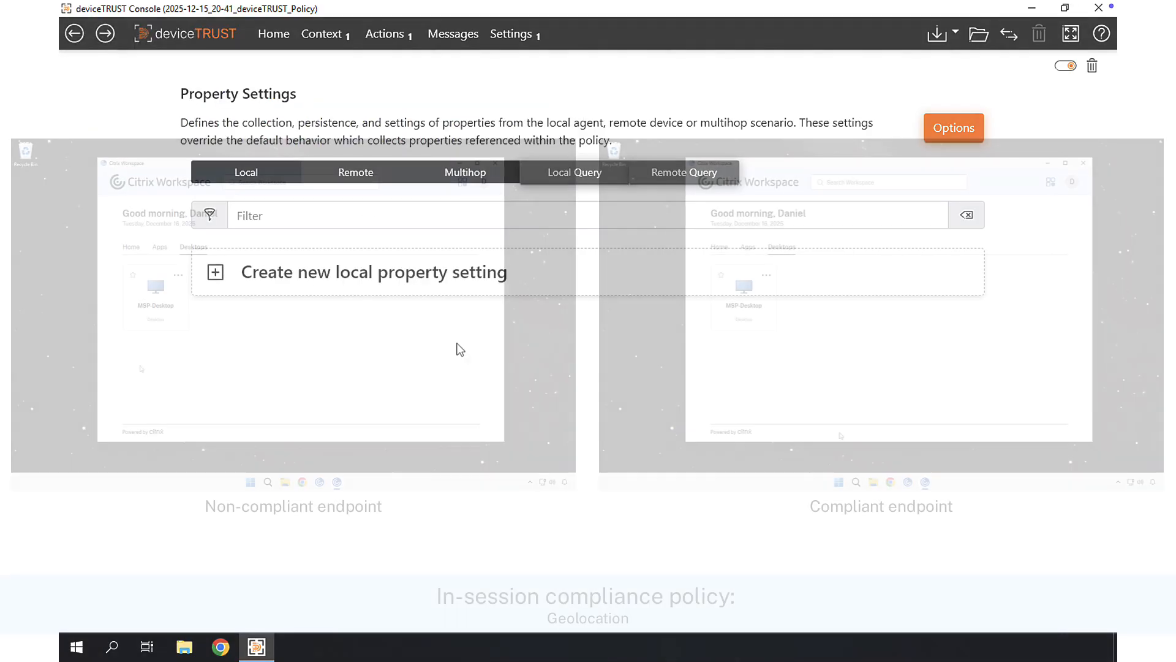